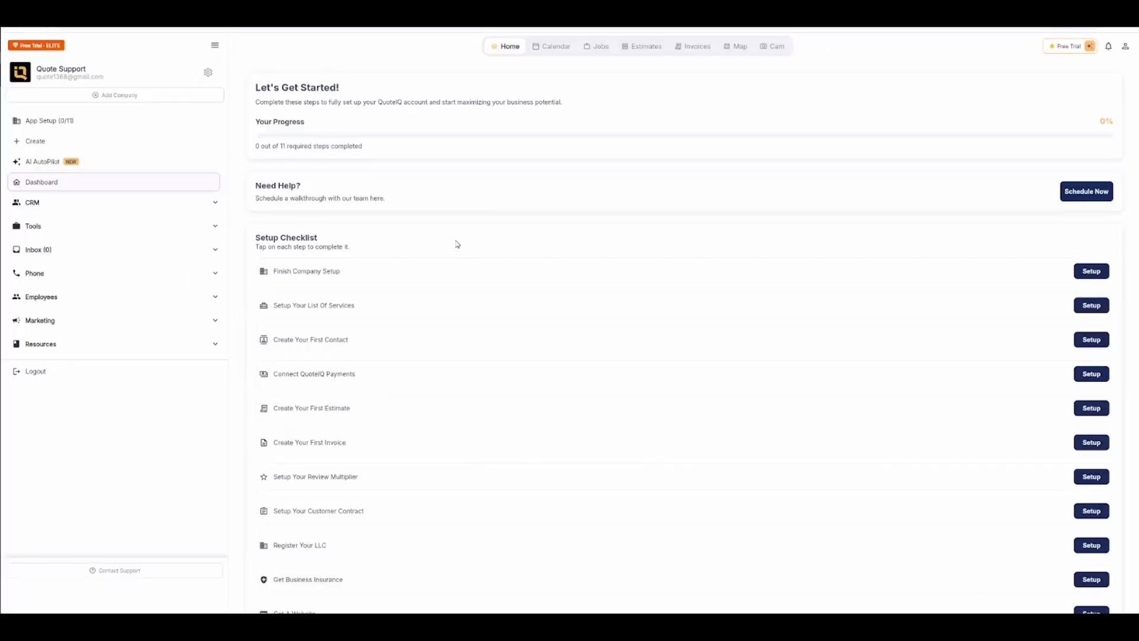
# Step: Open the company setup from the checklist and set the company's industry to Power Washing
pyautogui.scroll(-3, 399, 241)
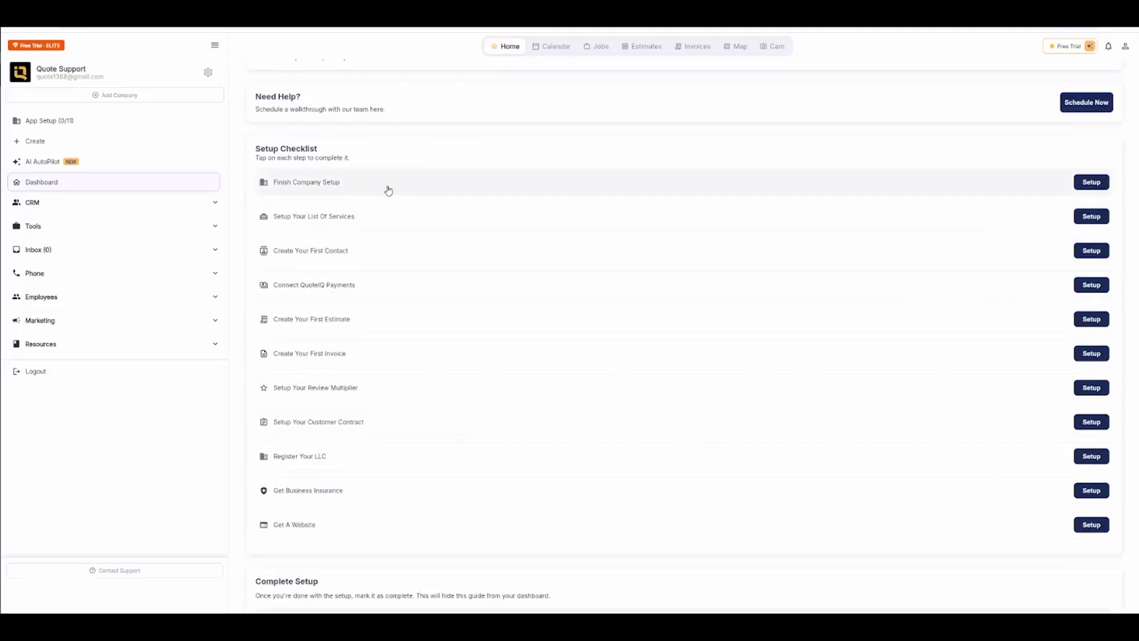
pyautogui.click(1092, 182)
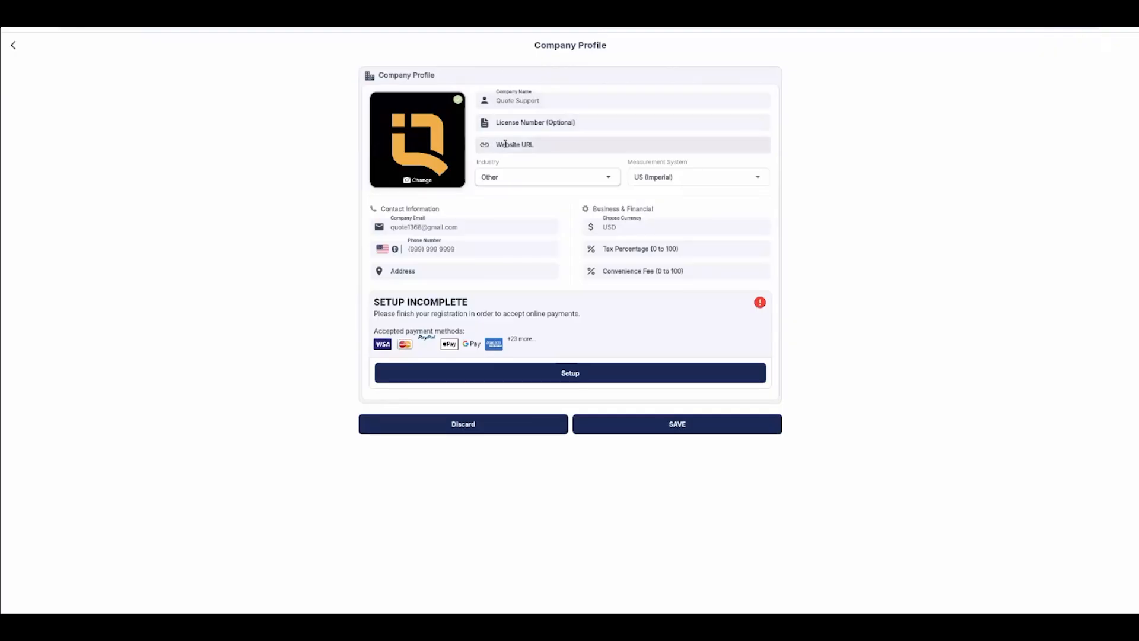
pyautogui.click(504, 177)
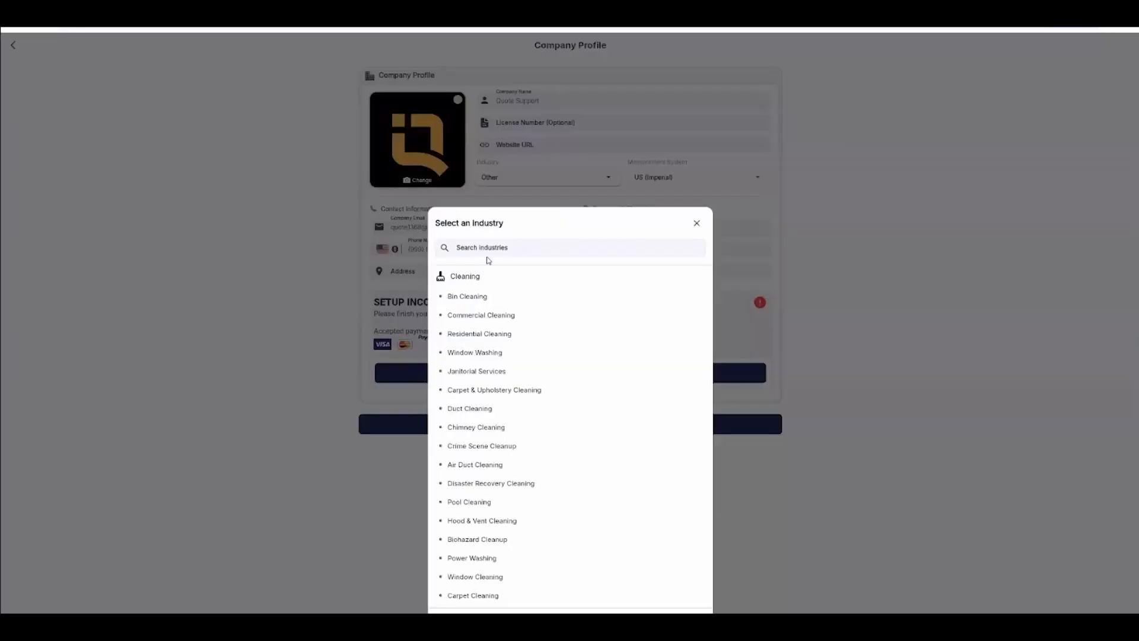
pyautogui.scroll(-4, 500, 297)
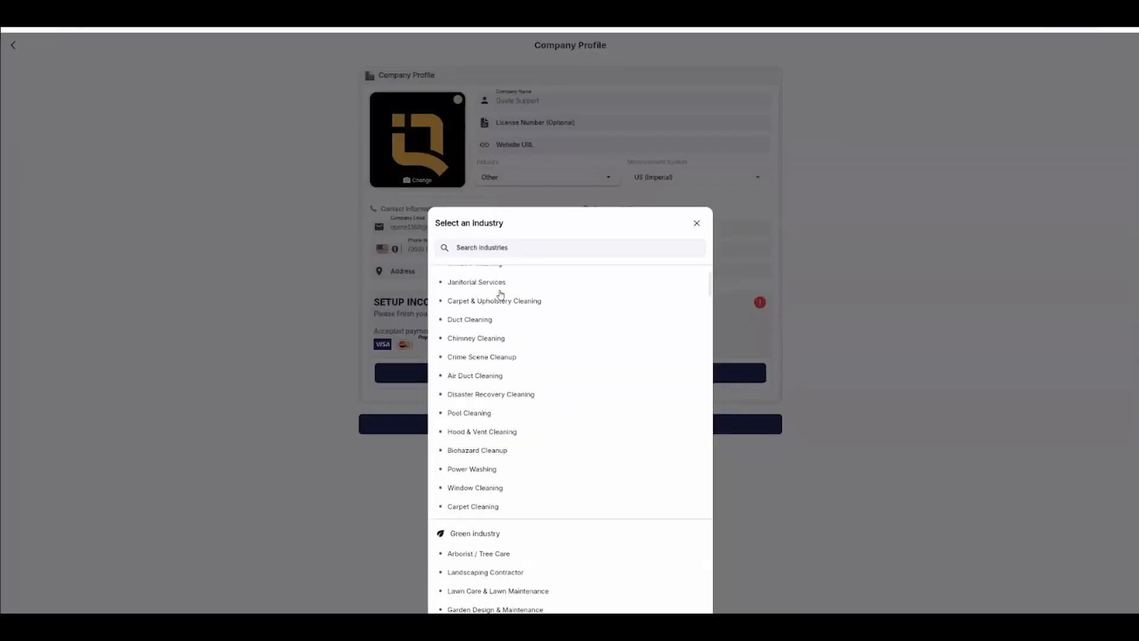
pyautogui.scroll(3, 501, 356)
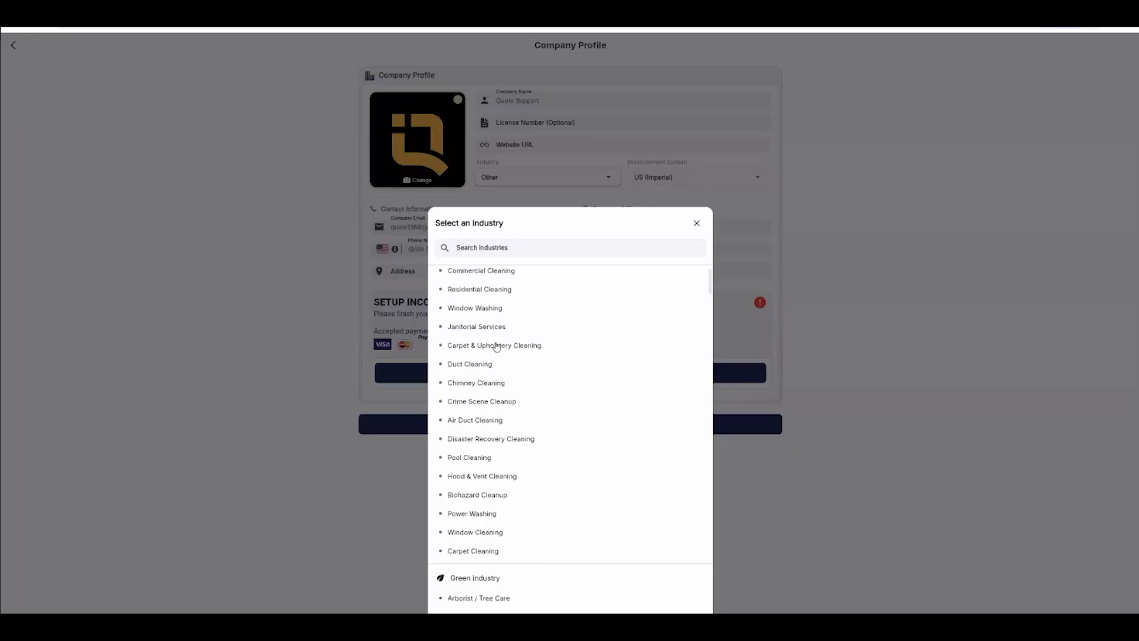
pyautogui.scroll(1, 498, 345)
pyautogui.click(503, 250)
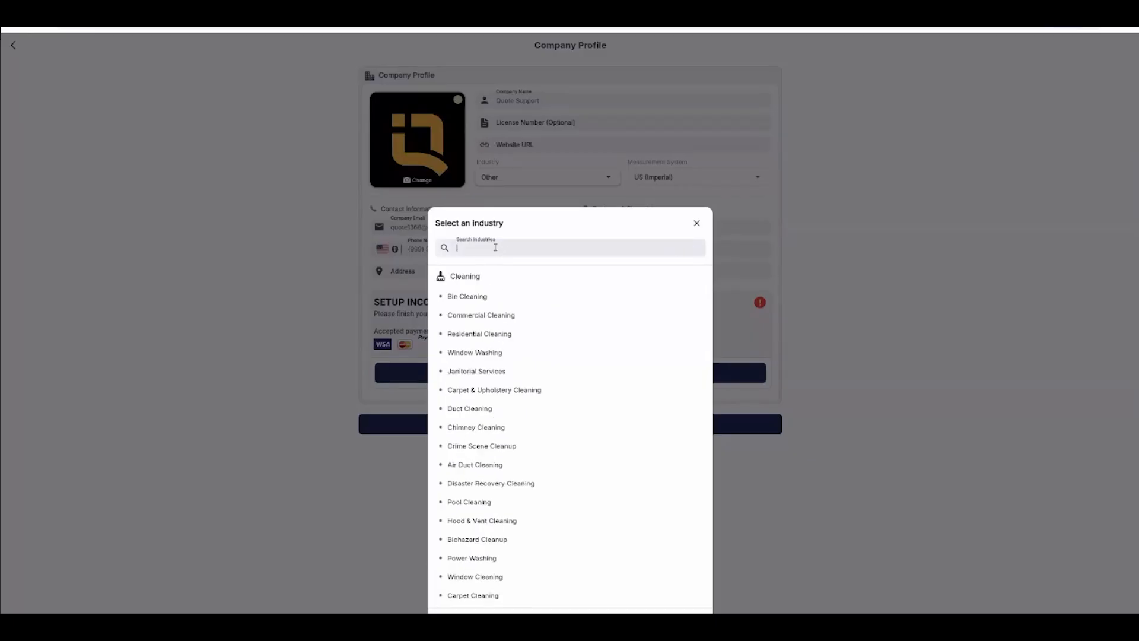
pyautogui.write('power')
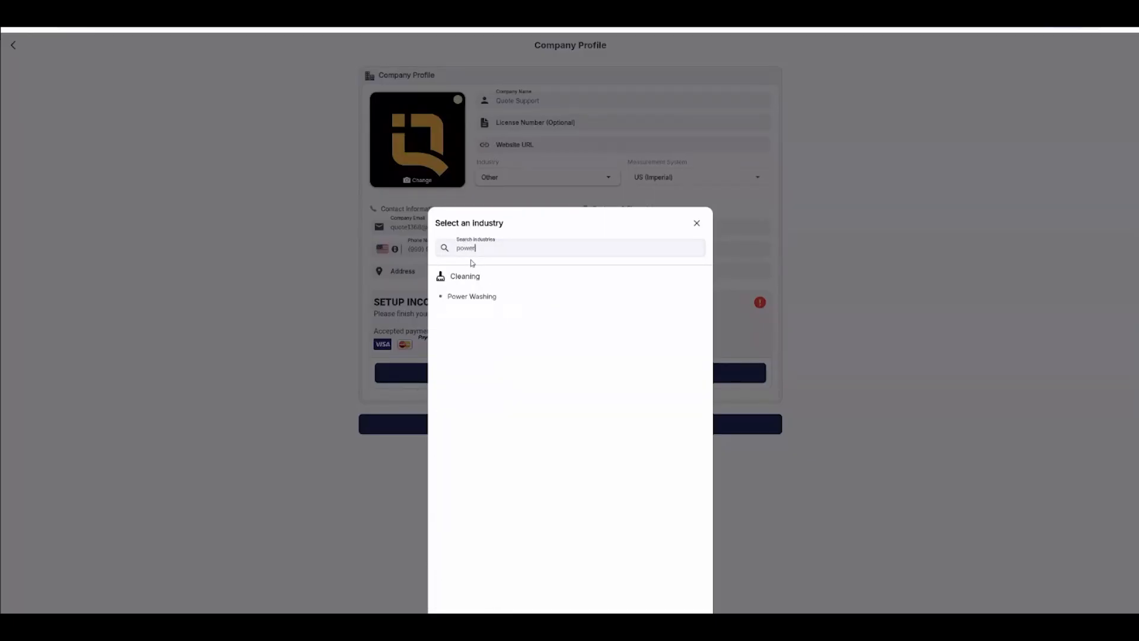
pyautogui.click(469, 297)
# Step: Set the tax percentage to 5 and the convenience fee to 3.9 in the company profile
pyautogui.click(677, 181)
pyautogui.click(666, 198)
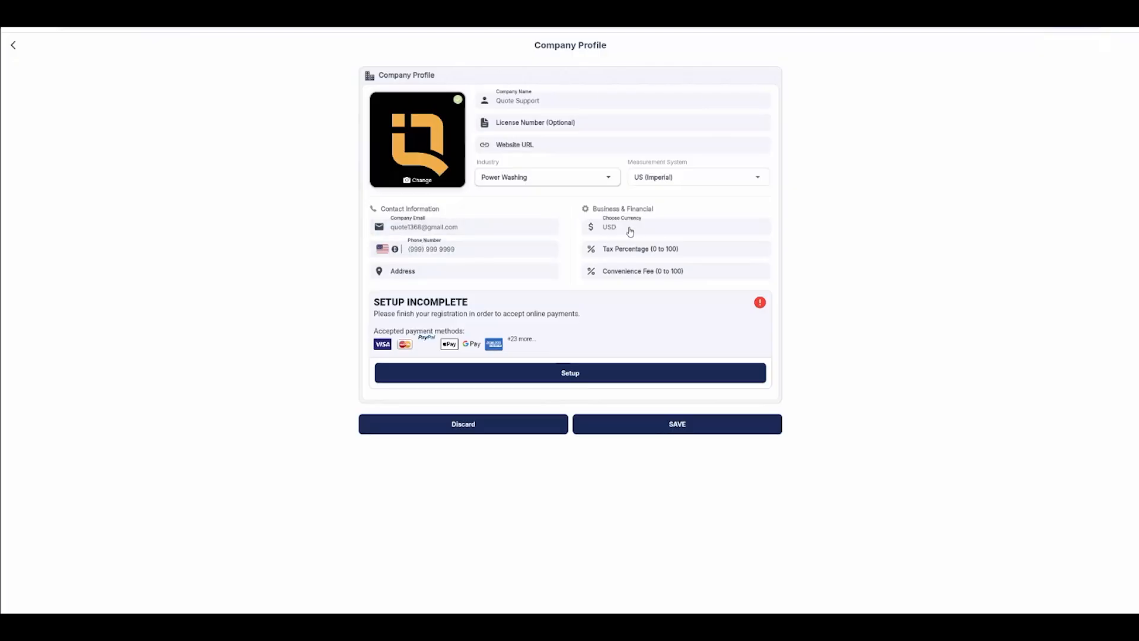
pyautogui.click(616, 248)
pyautogui.write('5')
pyautogui.click(608, 272)
pyautogui.write('3.9')
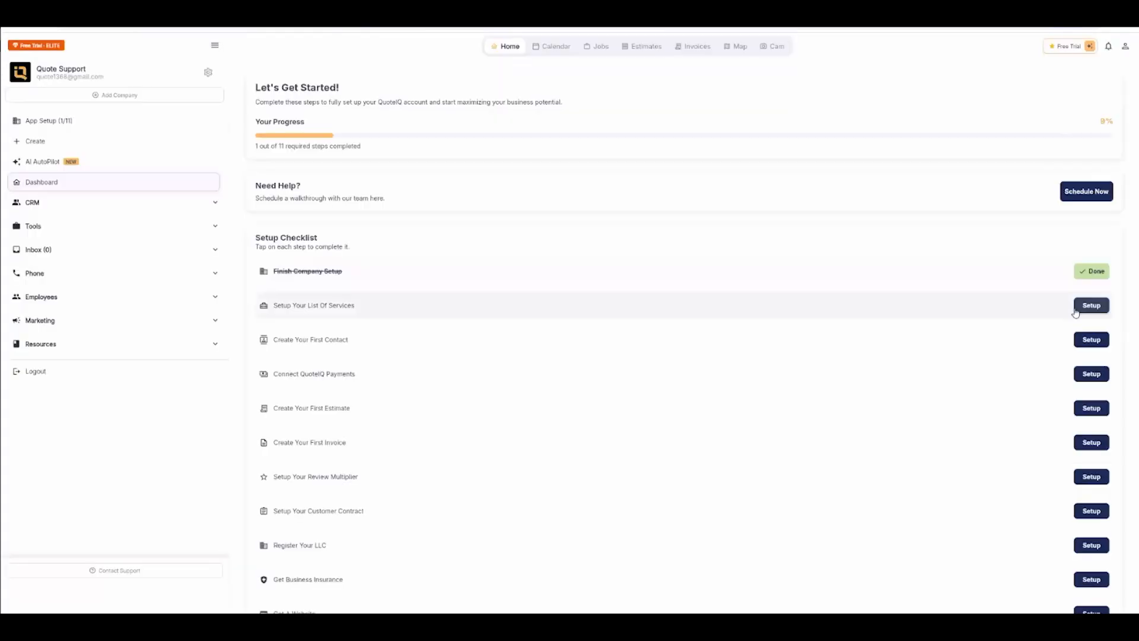
# Step: Open the services setup and browse through the preset services in the price book
pyautogui.click(1091, 306)
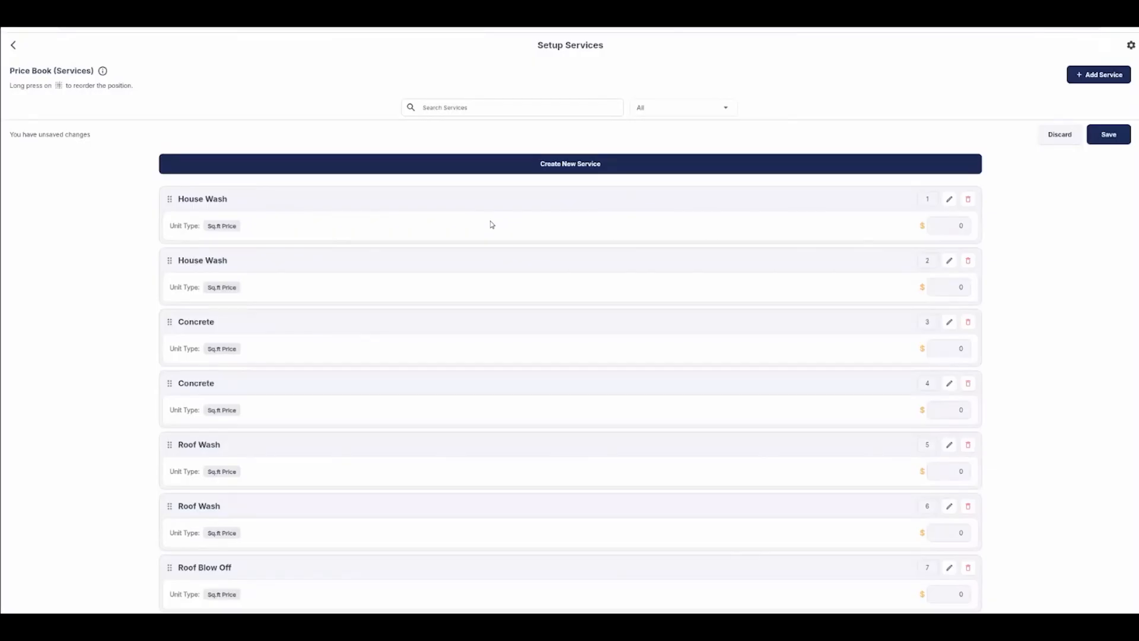
pyautogui.scroll(-3, 492, 224)
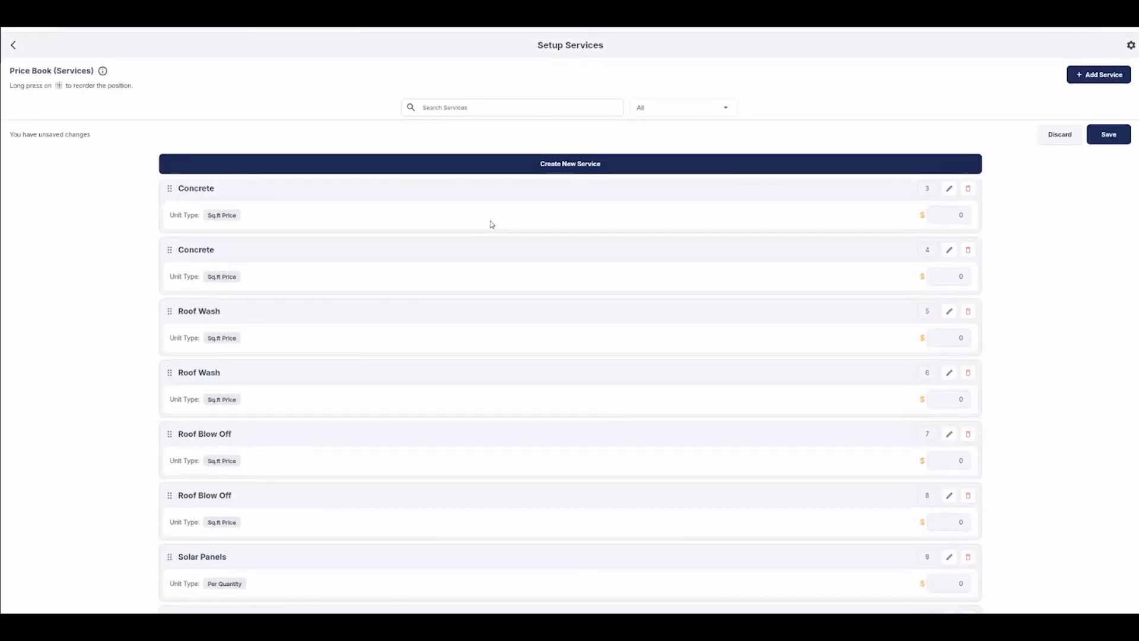
pyautogui.scroll(-5, 492, 225)
pyautogui.scroll(-11, 495, 268)
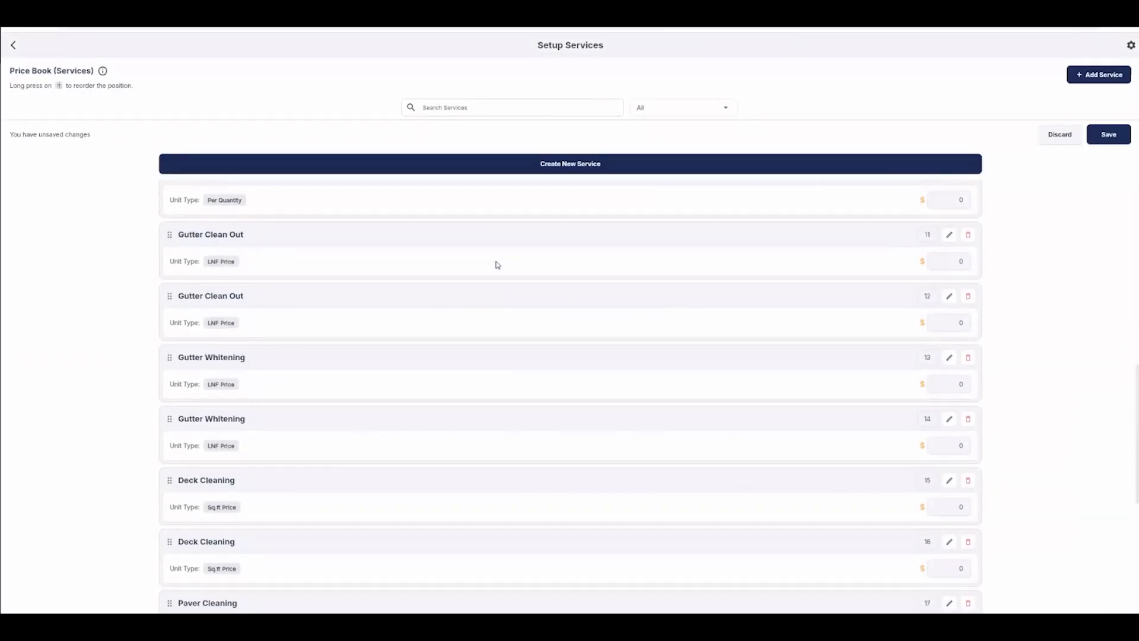
pyautogui.scroll(-2, 497, 263)
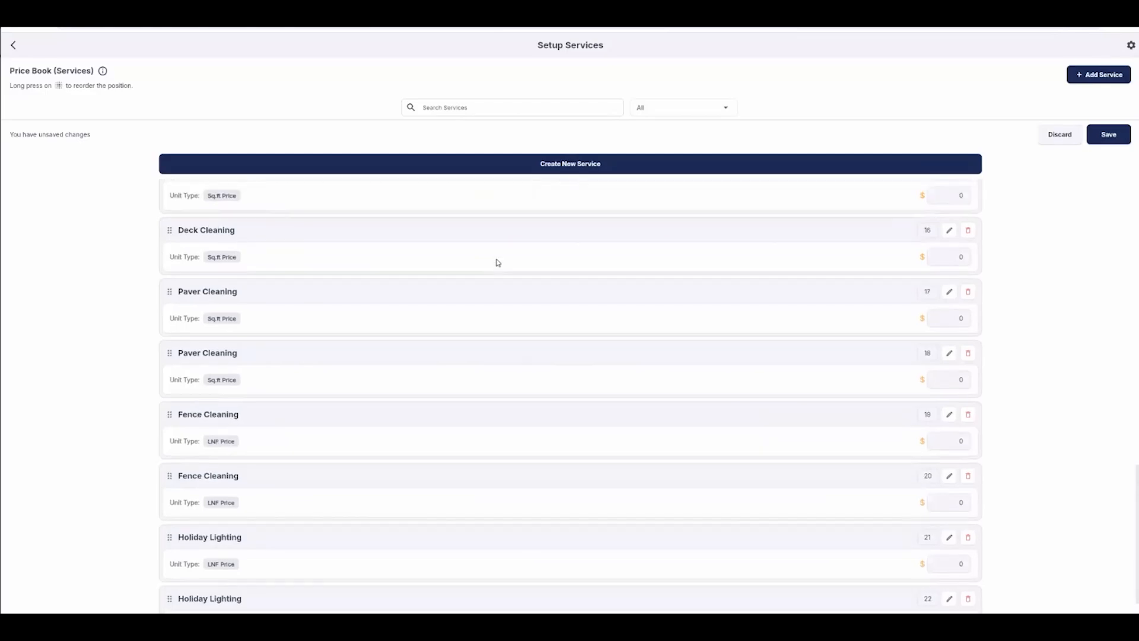
pyautogui.scroll(20, 483, 351)
# Step: Create a new custom service named Service Example
pyautogui.click(565, 170)
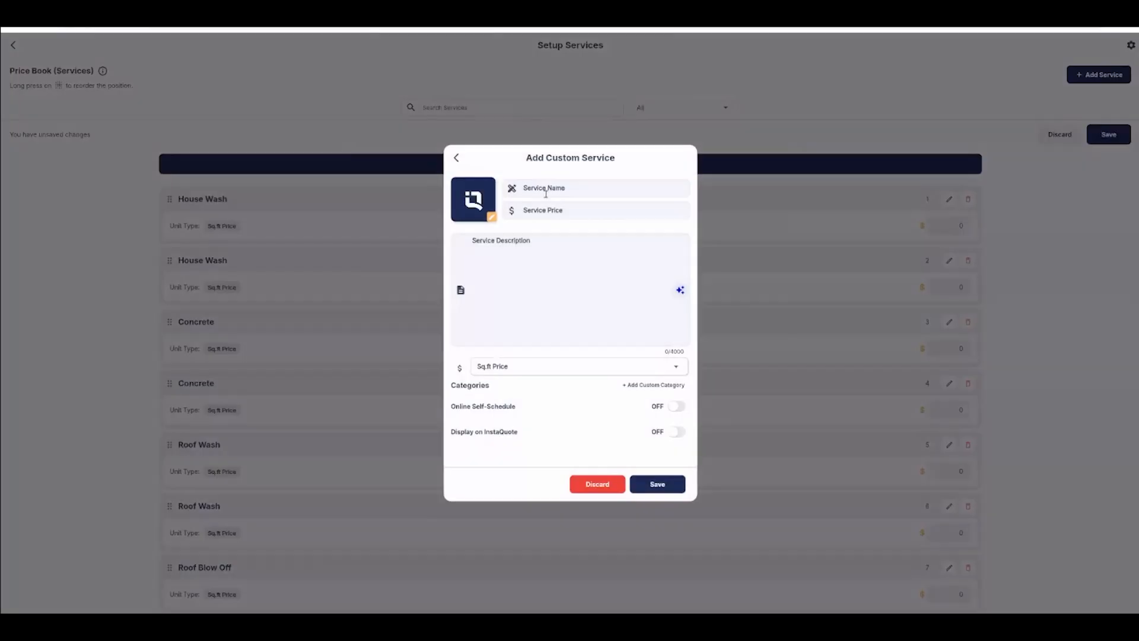
pyautogui.click(546, 188)
pyautogui.write('Service Example')
pyautogui.click(549, 206)
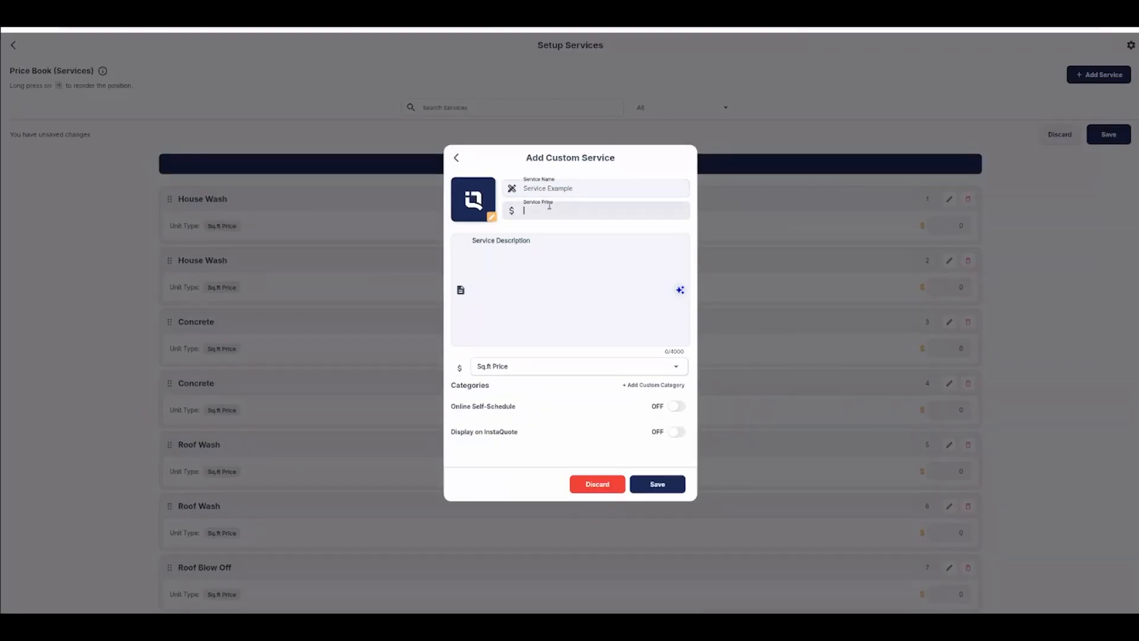
# Step: Browse the available pricing unit types for the service
pyautogui.click(542, 367)
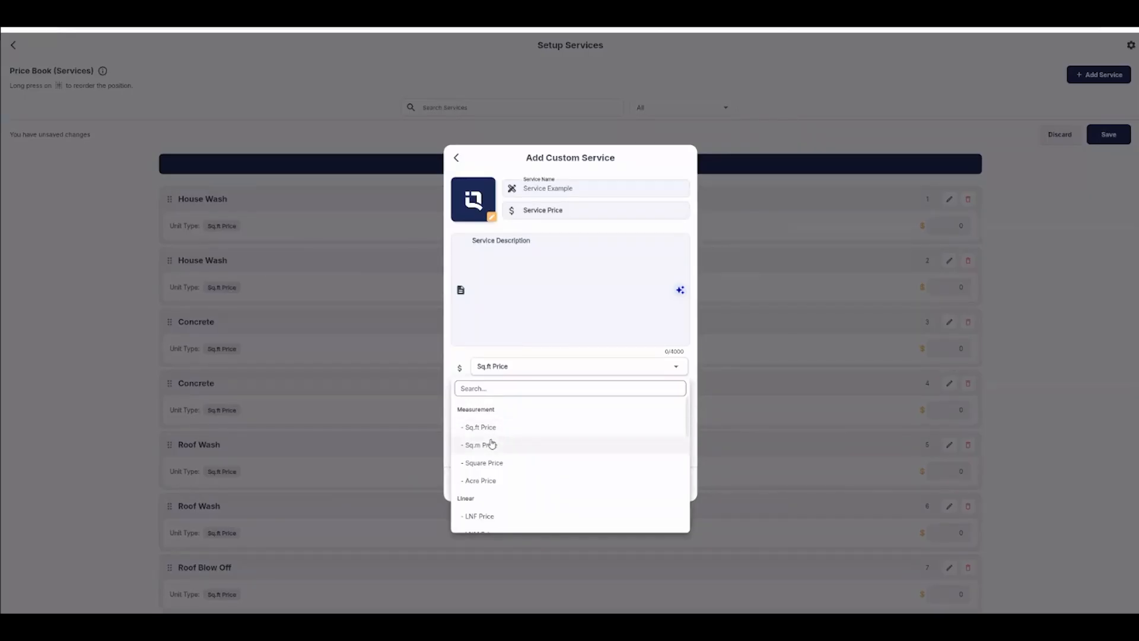
pyautogui.scroll(-2, 492, 444)
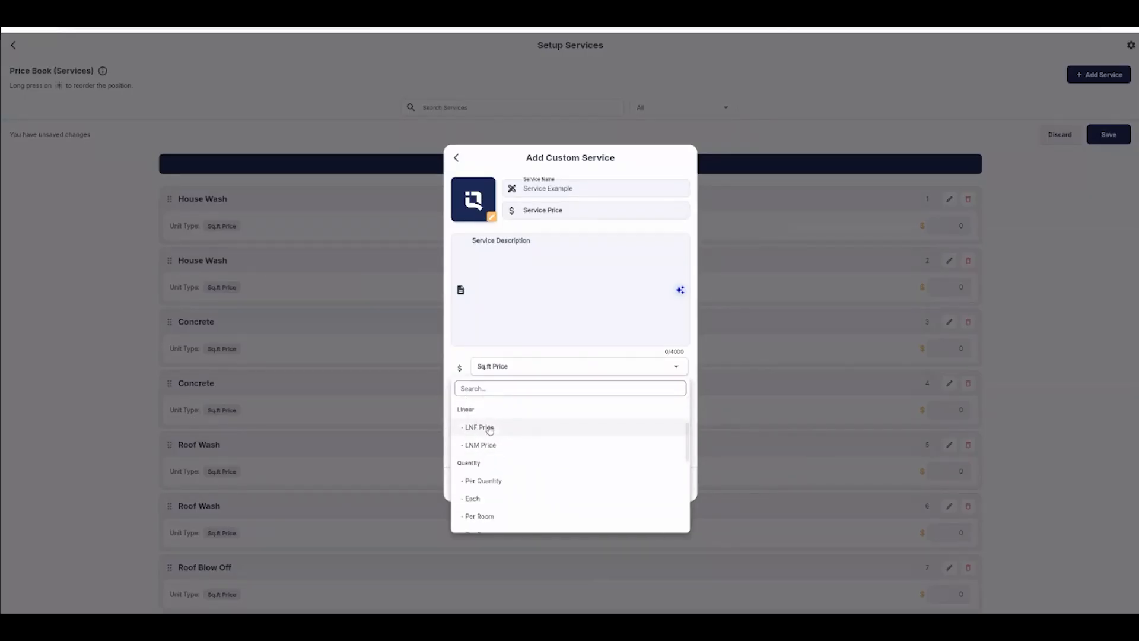
pyautogui.scroll(-5, 491, 429)
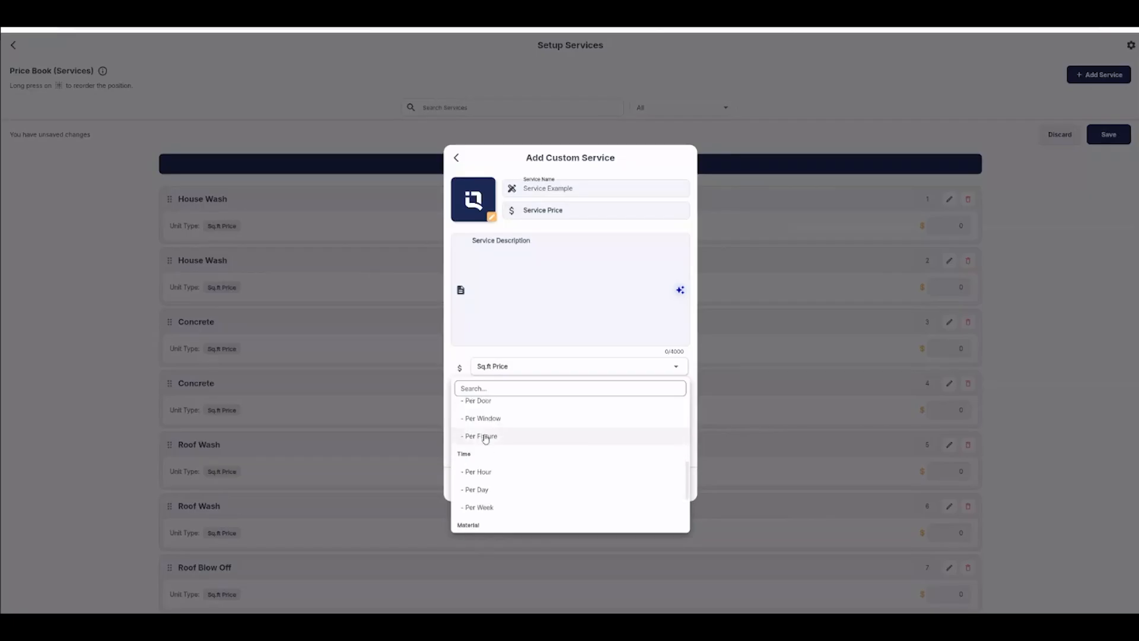
pyautogui.scroll(-2, 485, 454)
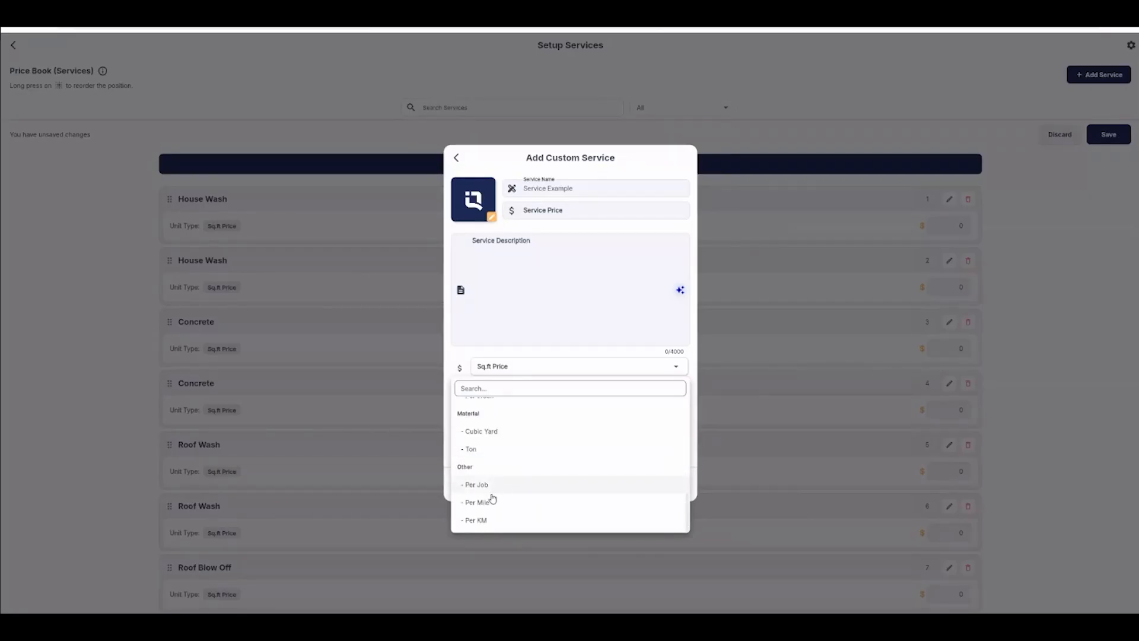
pyautogui.click(546, 263)
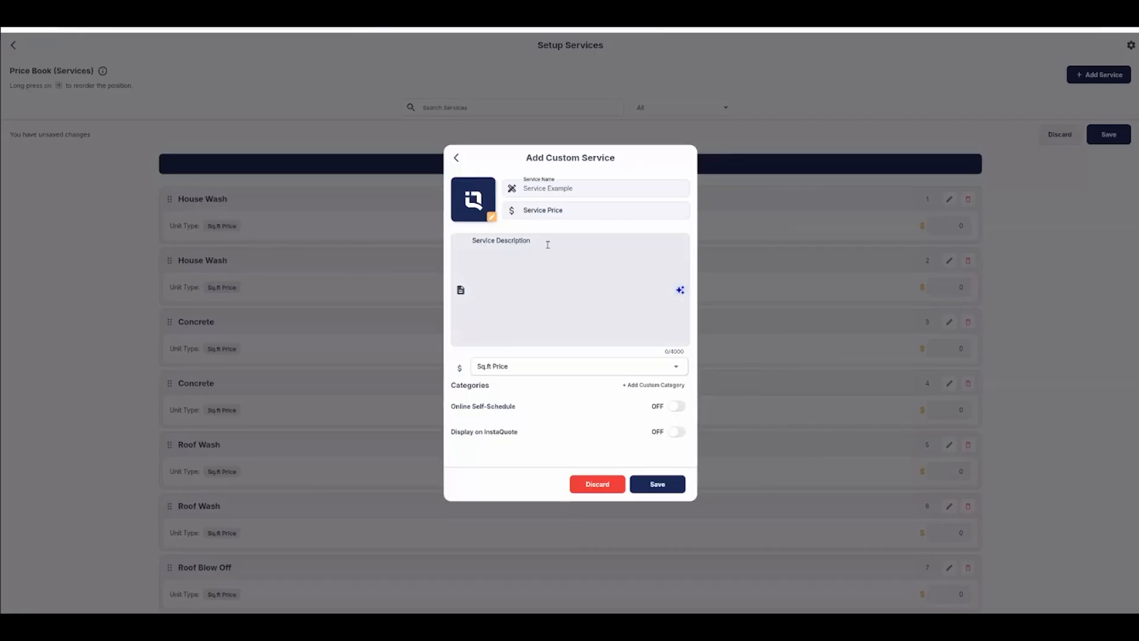
# Step: Add and apply a custom category named Power Washing to the service
pyautogui.click(653, 385)
pyautogui.click(521, 403)
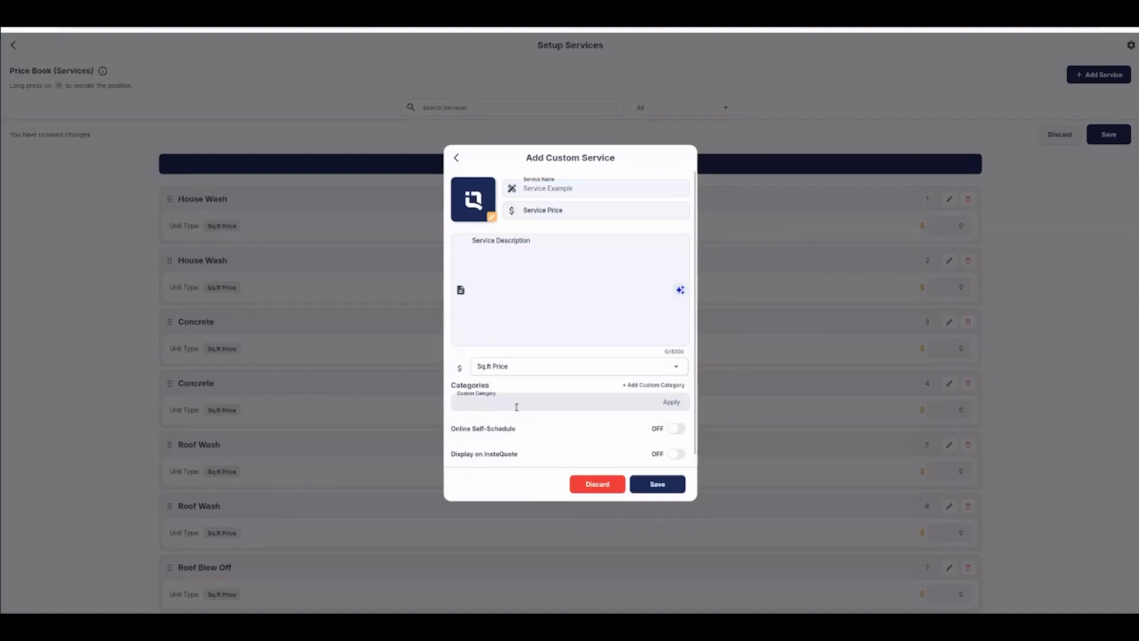
pyautogui.write('Power Washing')
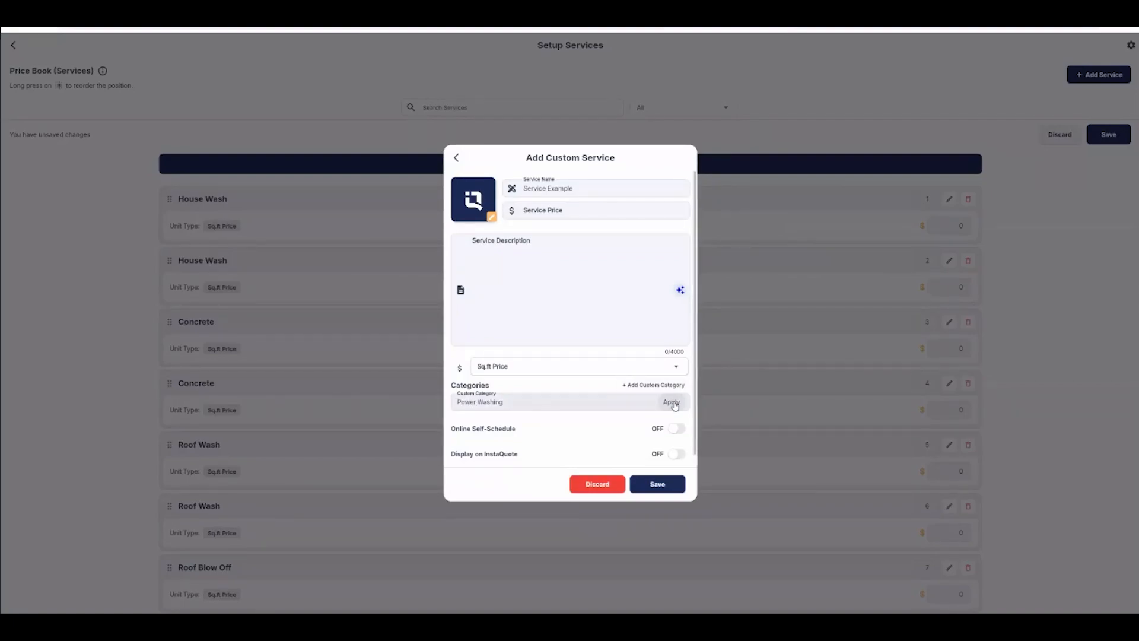
pyautogui.click(671, 402)
pyautogui.scroll(-1, 573, 404)
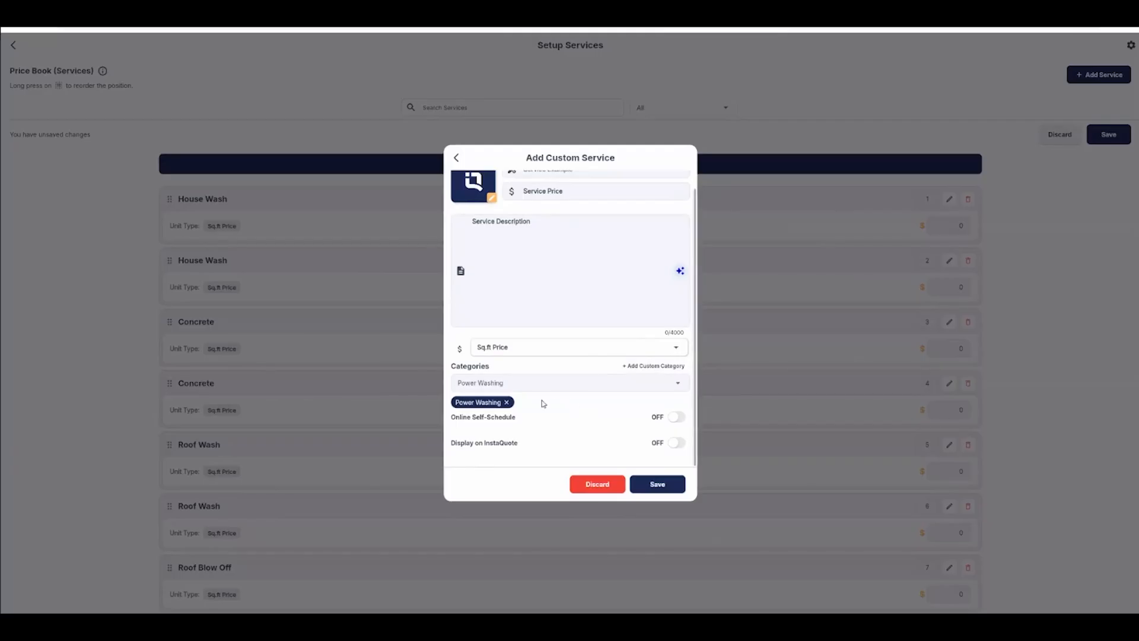
# Step: Turn on Online Self-Schedule and Display on InstaQuote for the service
pyautogui.click(677, 419)
pyautogui.scroll(-1, 592, 420)
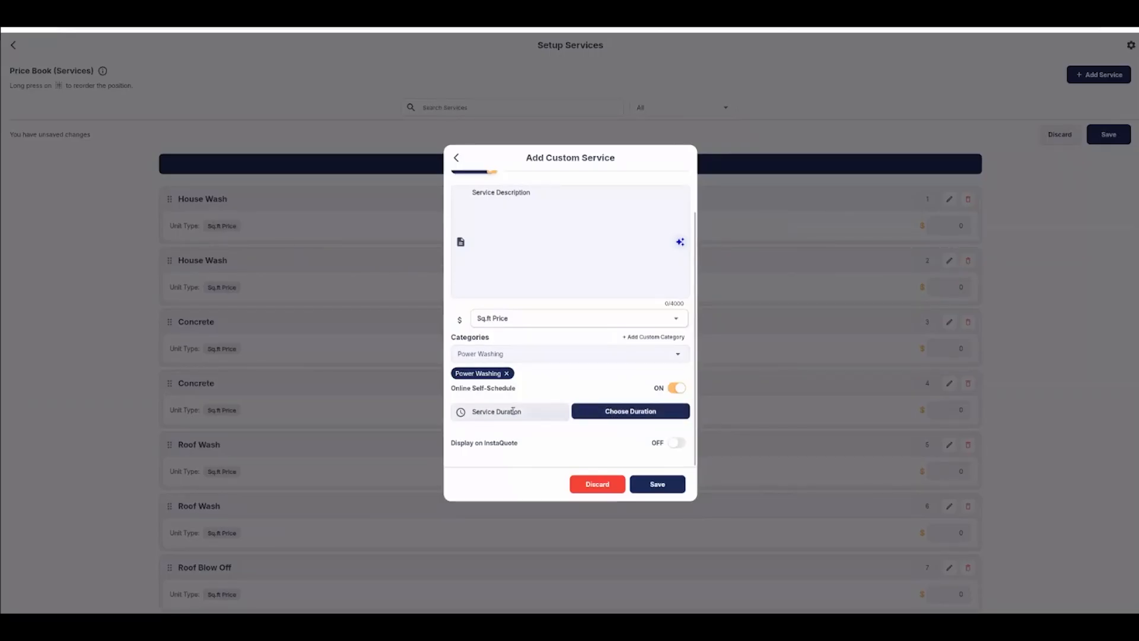
pyautogui.click(677, 443)
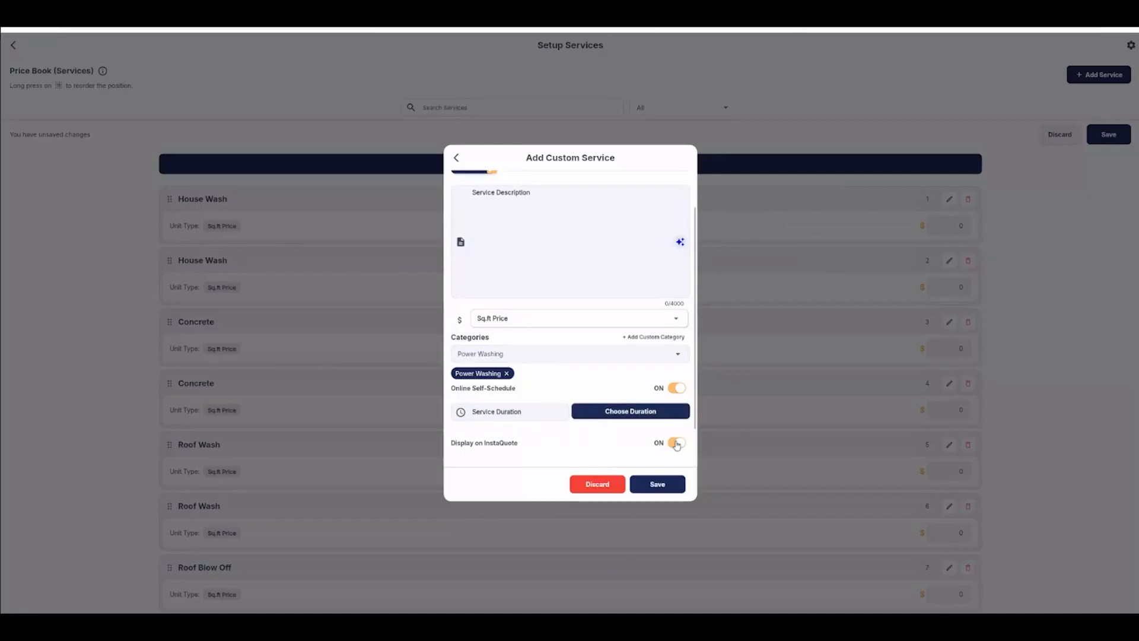
pyautogui.scroll(-2, 616, 425)
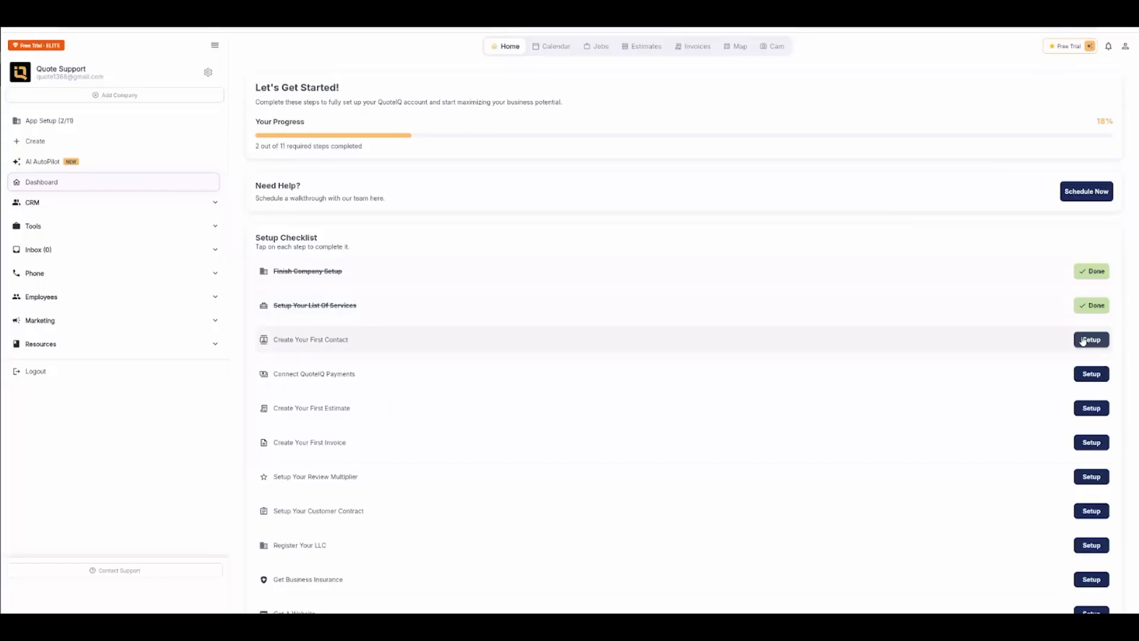
# Step: Start creating the first contact, Quote IQ, and set its lead type to Youtube
pyautogui.click(1083, 341)
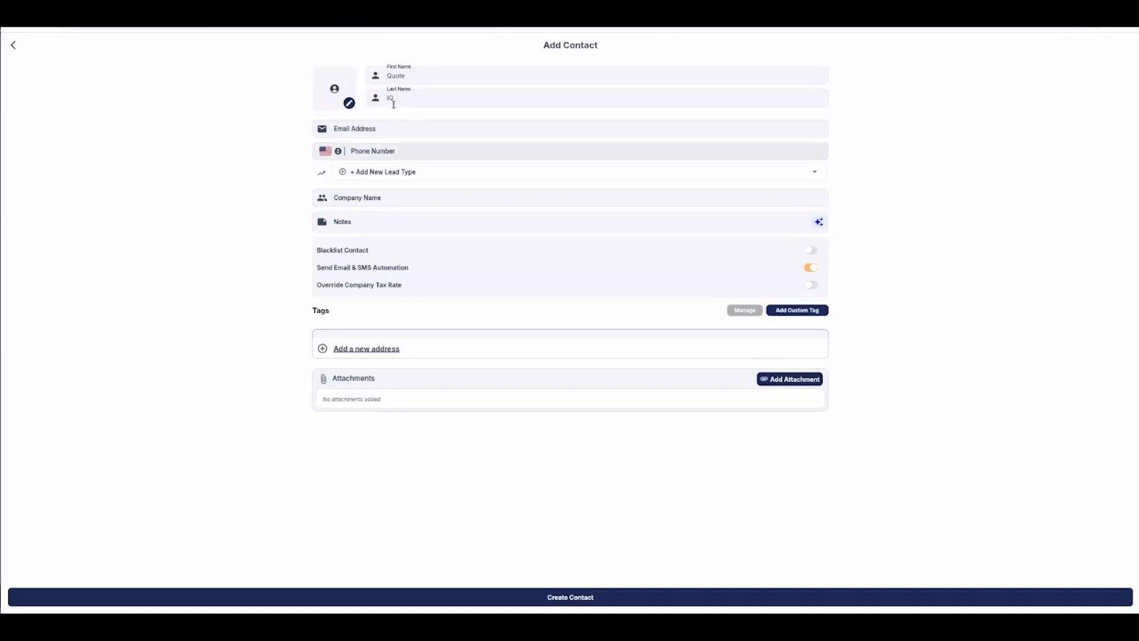
pyautogui.click(399, 100)
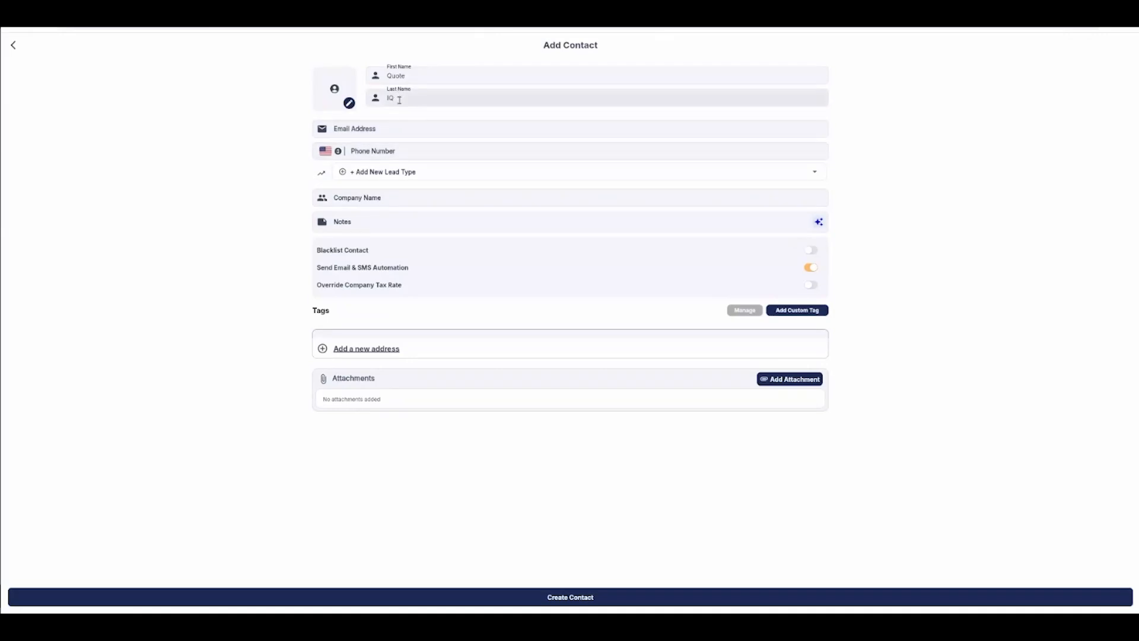
pyautogui.click(368, 131)
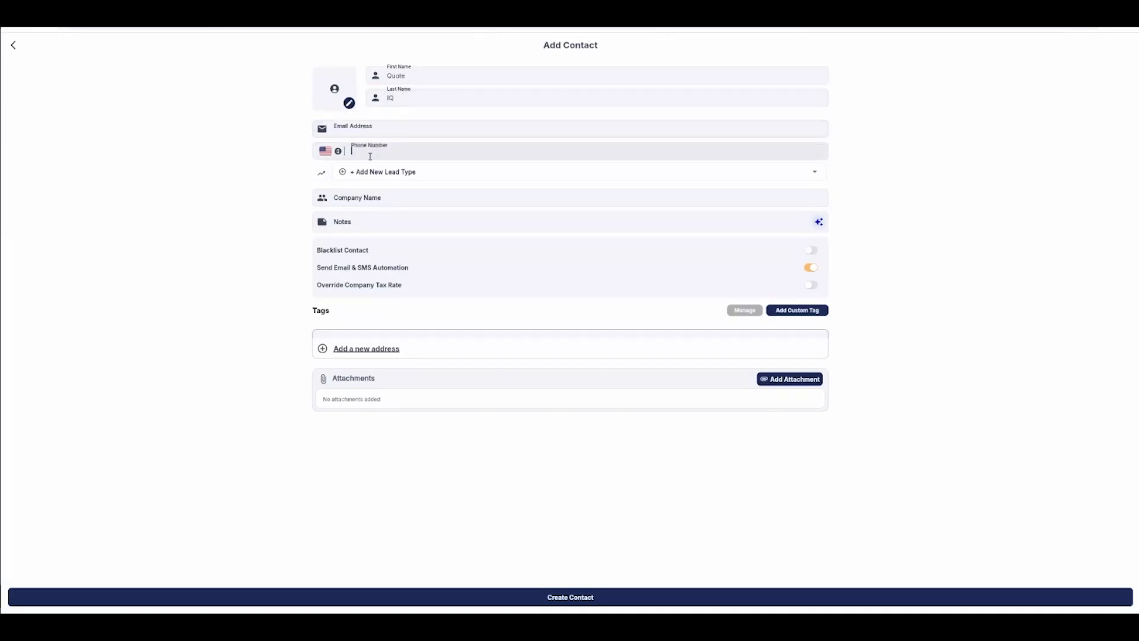
pyautogui.click(419, 173)
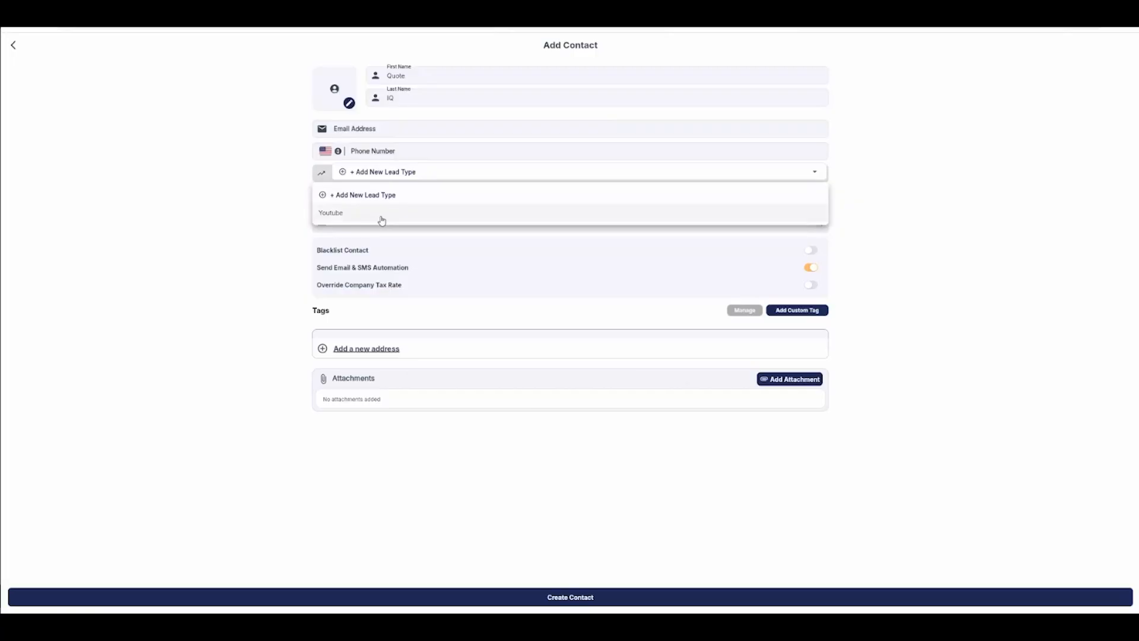
pyautogui.click(381, 214)
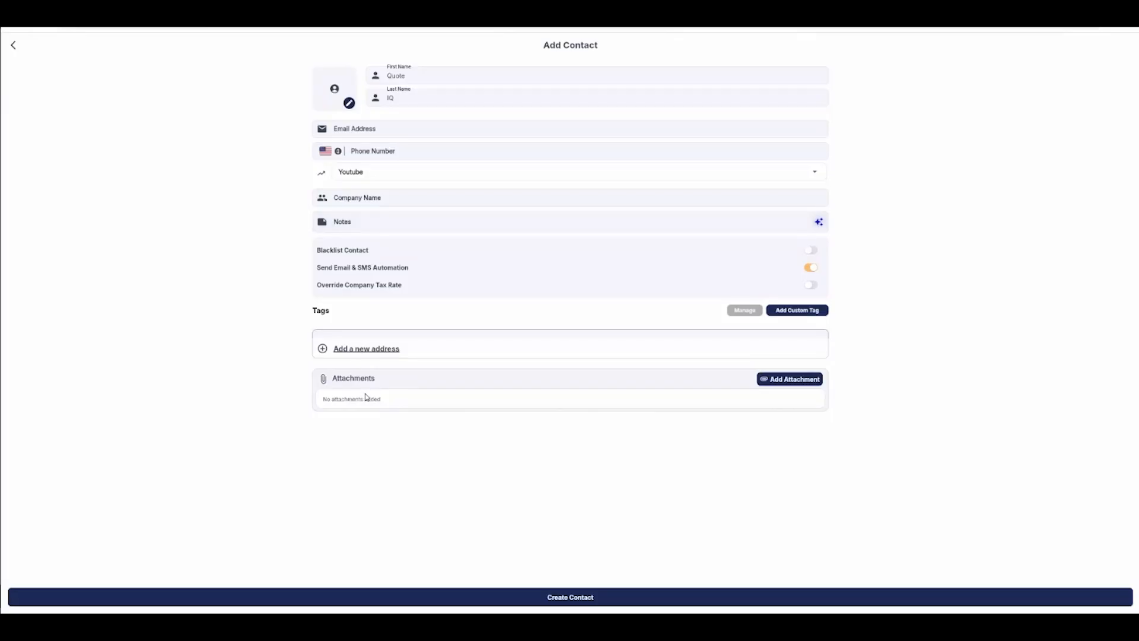
# Step: Create the contact without an address or phone number and complete the Connect QuoteIQ Payments checklist item
pyautogui.click(786, 382)
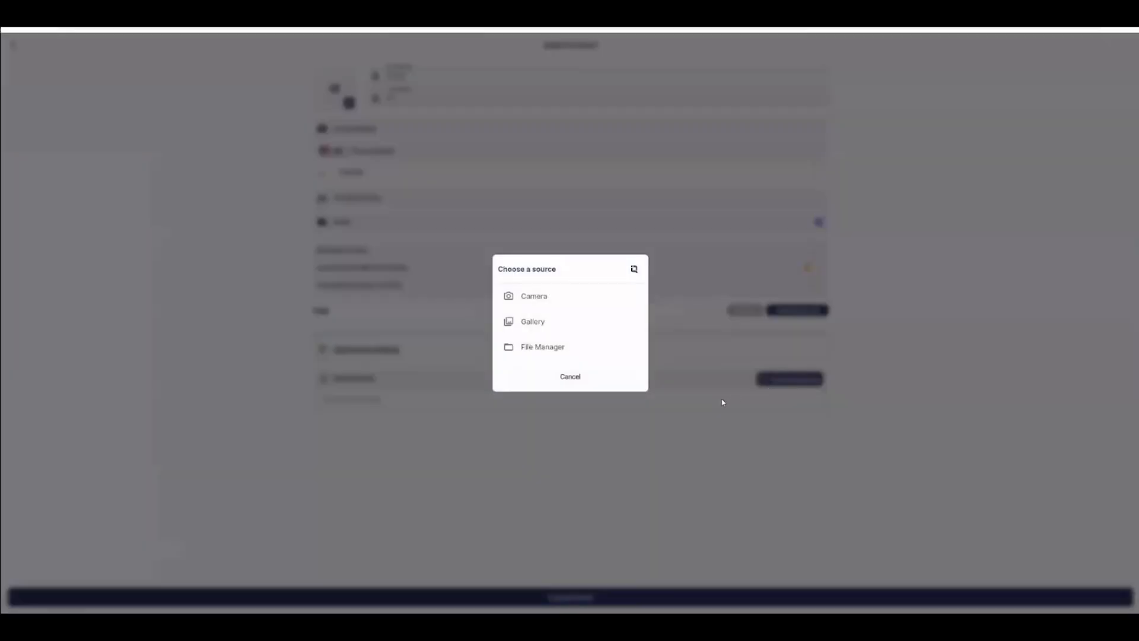
pyautogui.click(586, 385)
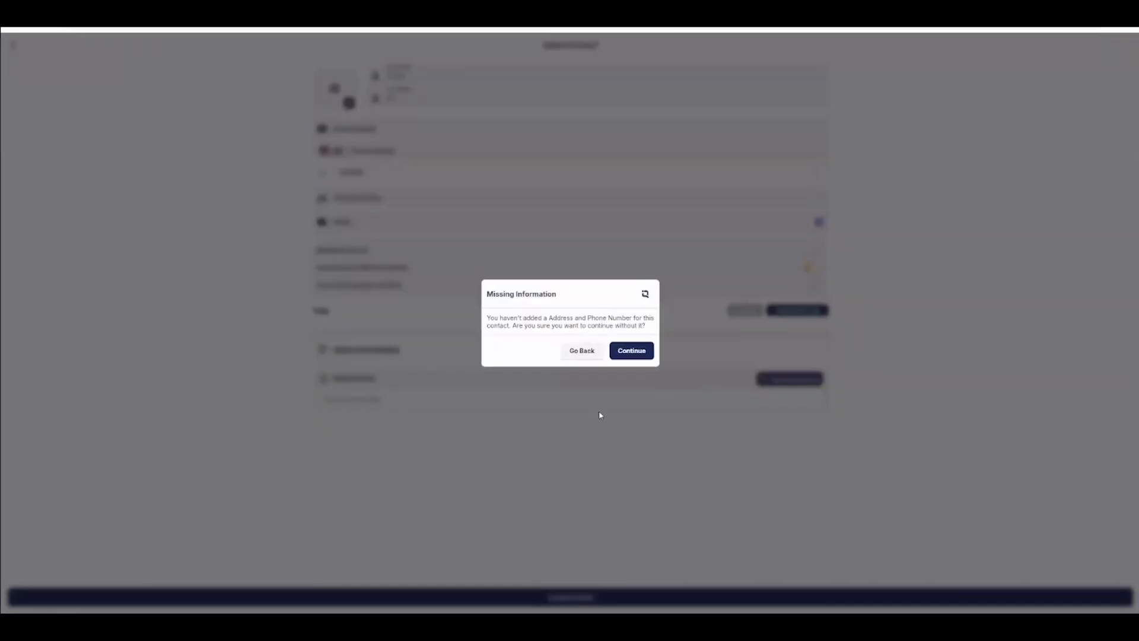
pyautogui.click(616, 354)
pyautogui.click(1092, 374)
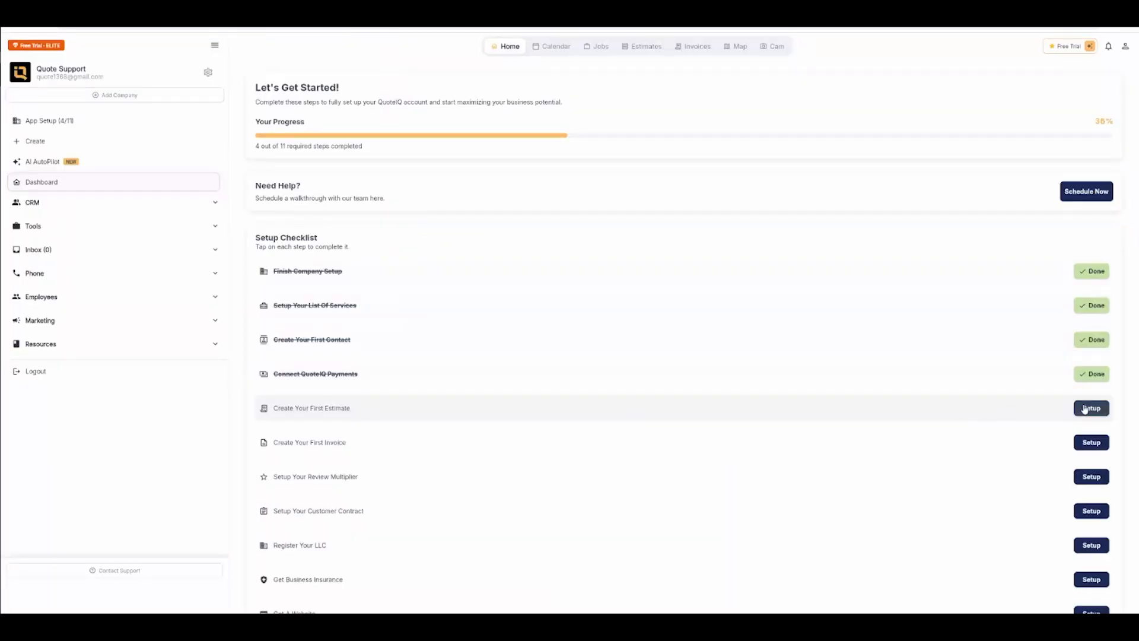
# Step: Start the first estimate for customer Quote IQ, adding and saving a residential service address for them
pyautogui.click(1087, 410)
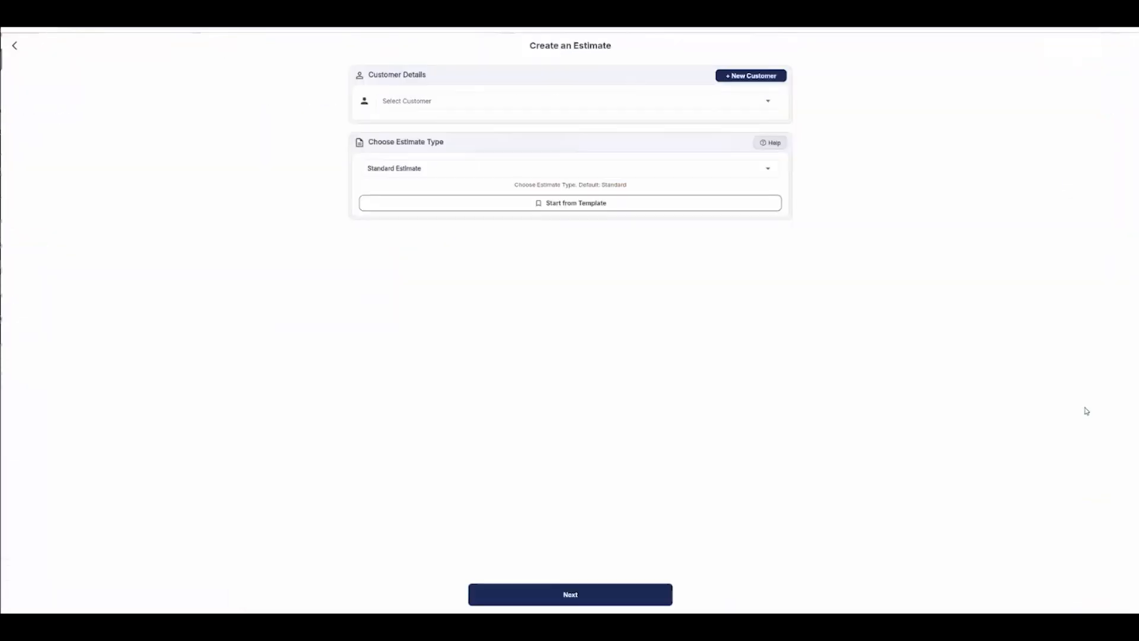
pyautogui.click(509, 110)
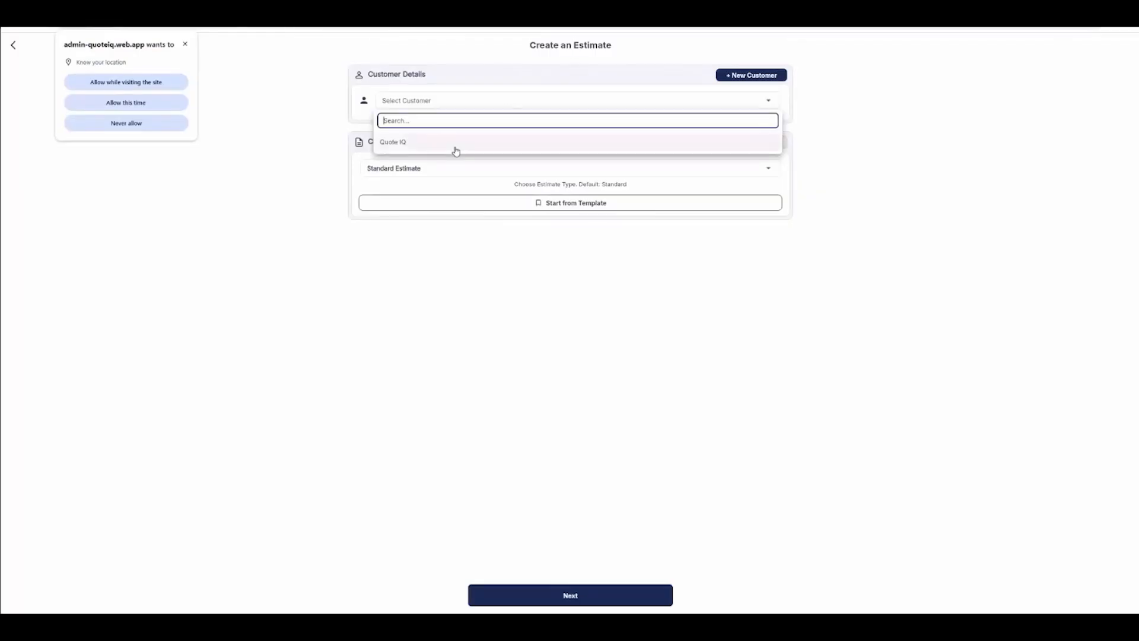
pyautogui.click(457, 148)
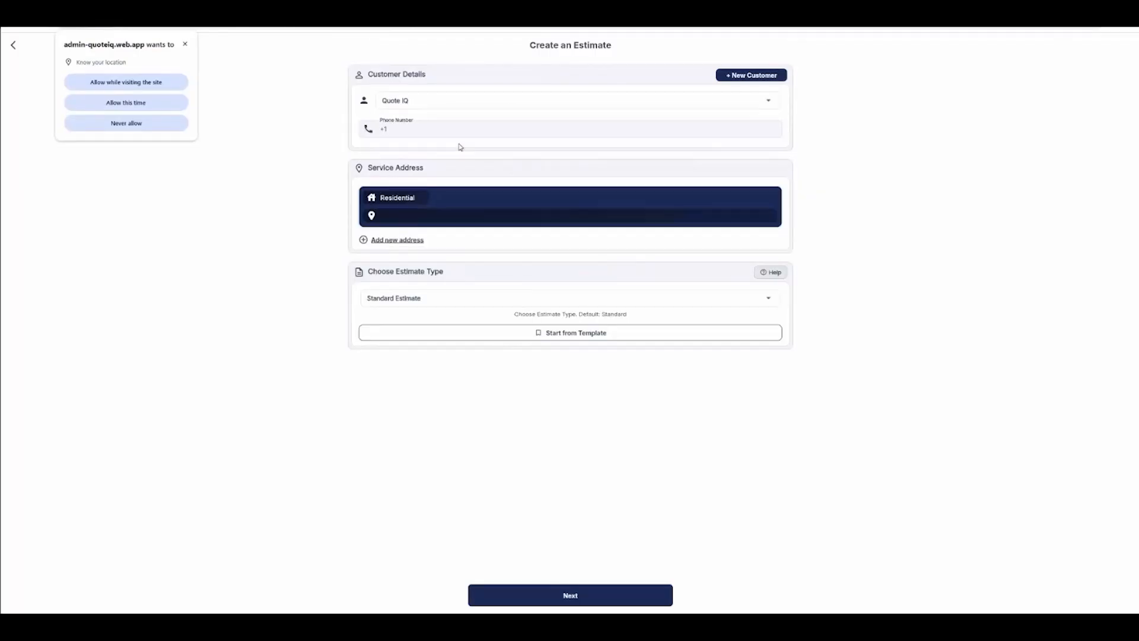
pyautogui.click(396, 242)
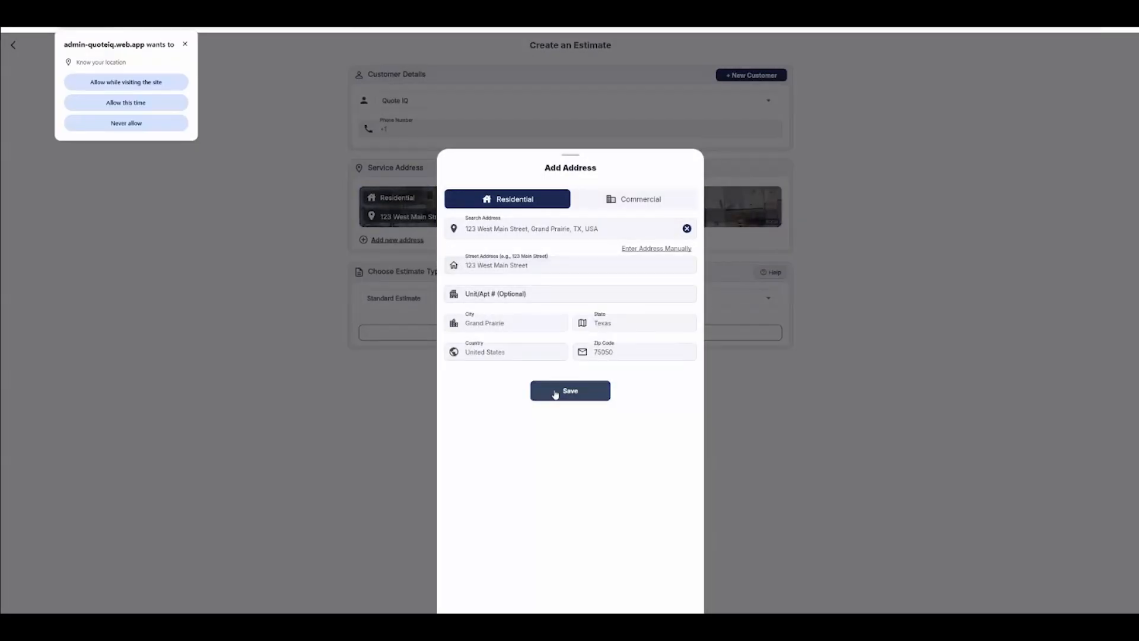
pyautogui.click(556, 394)
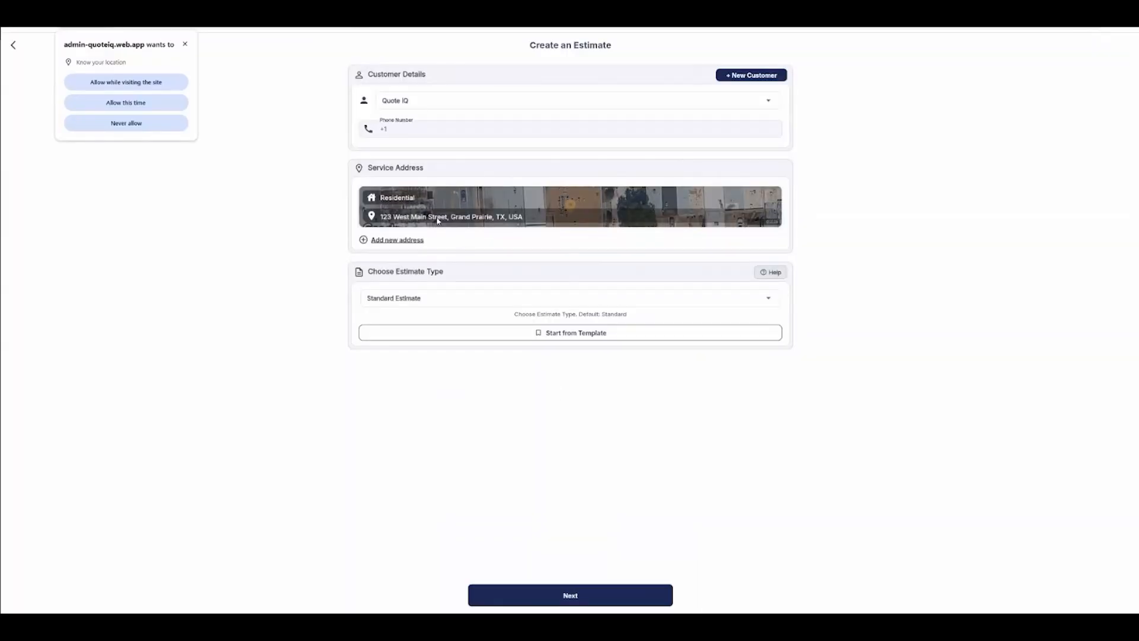
pyautogui.click(531, 603)
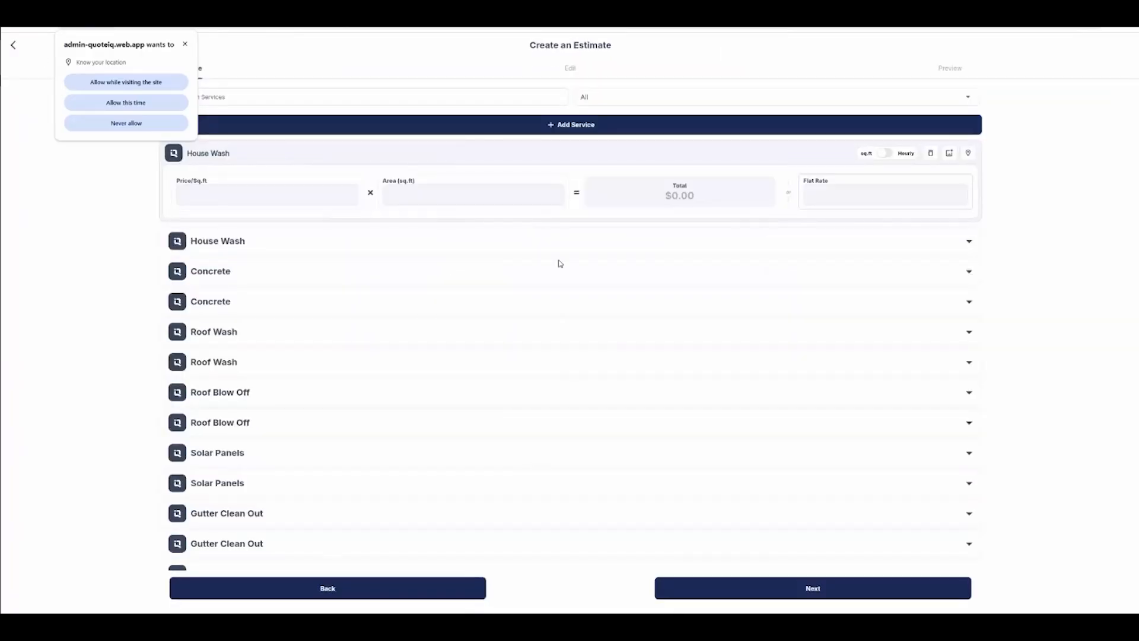
# Step: Enter a House Wash price of 1.00 per sq ft and an area of 500 sq ft
pyautogui.click(450, 190)
pyautogui.write('500')
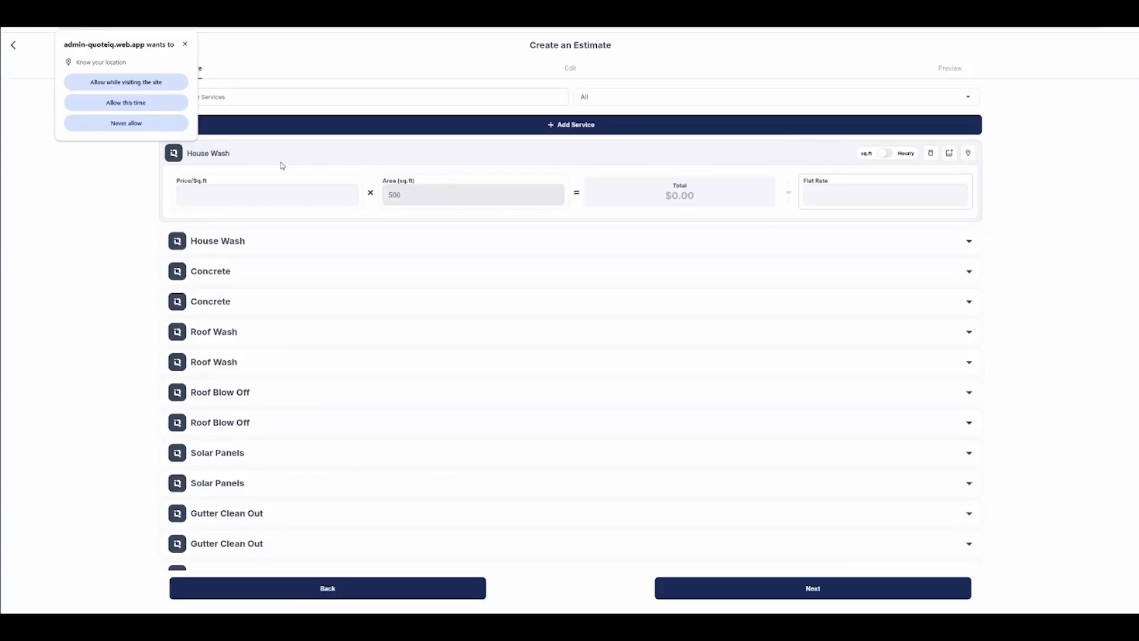
pyautogui.click(200, 196)
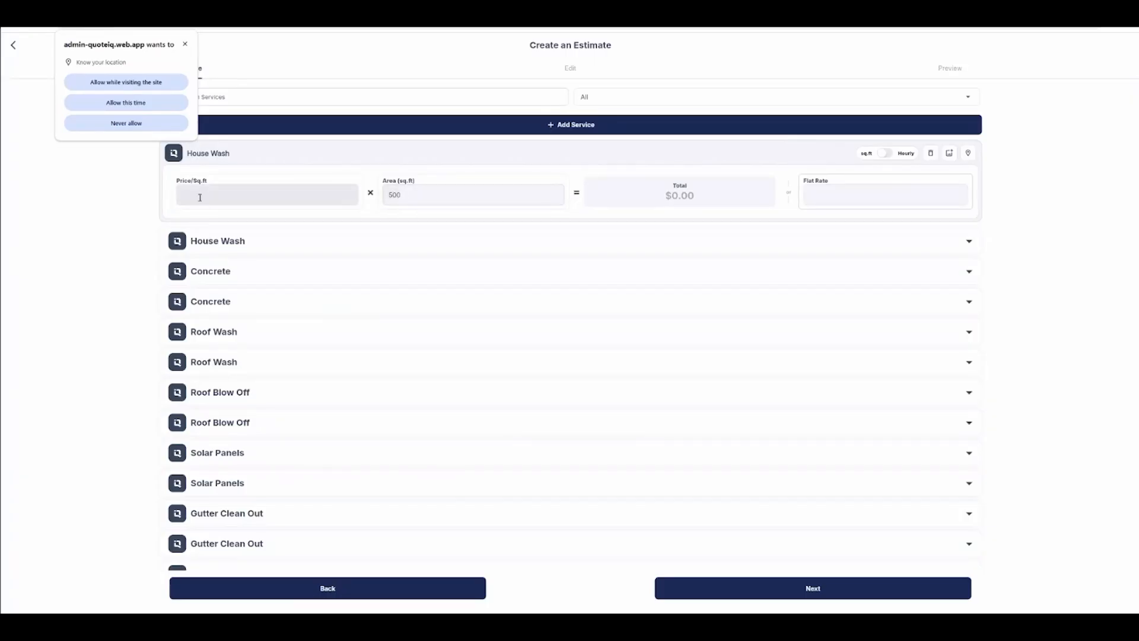
pyautogui.write('1')
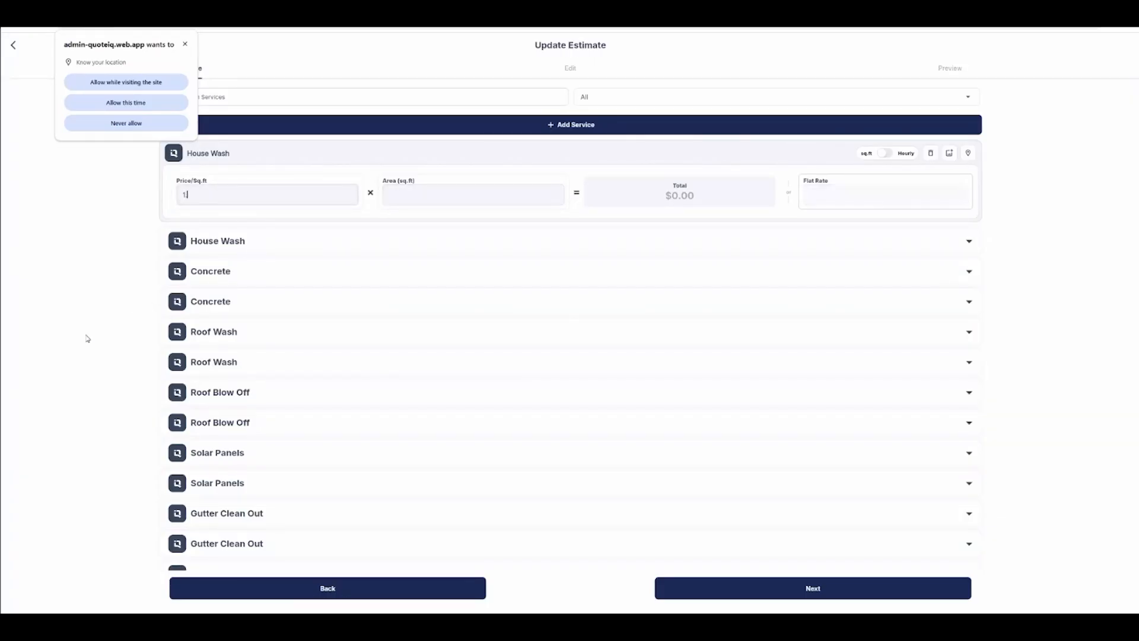
pyautogui.write('.00')
pyautogui.click(398, 196)
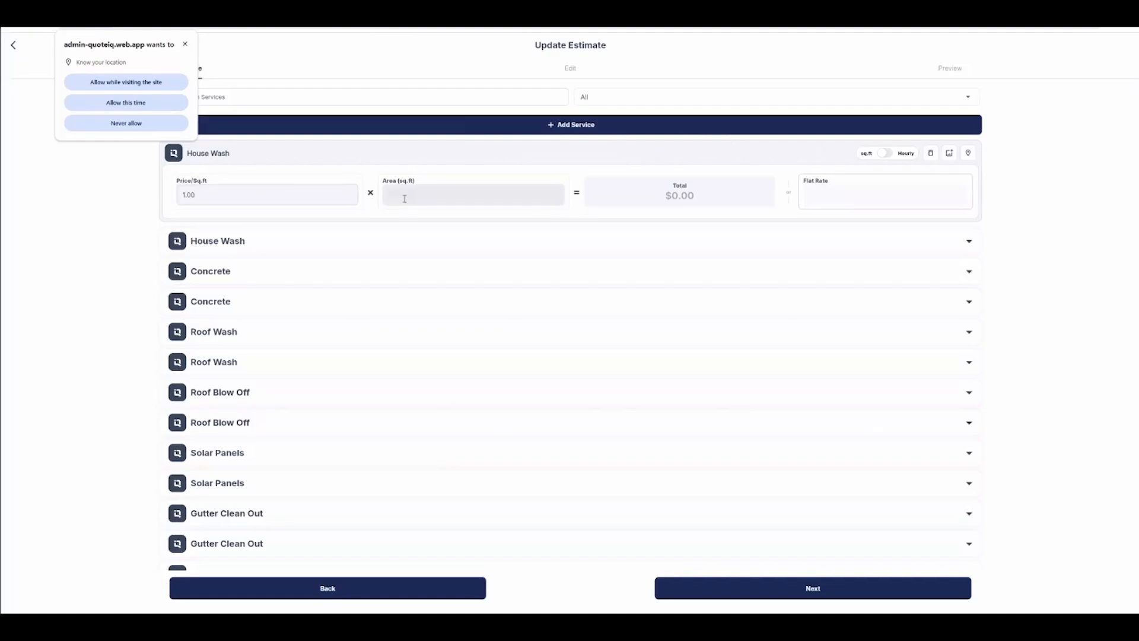
pyautogui.write('00')
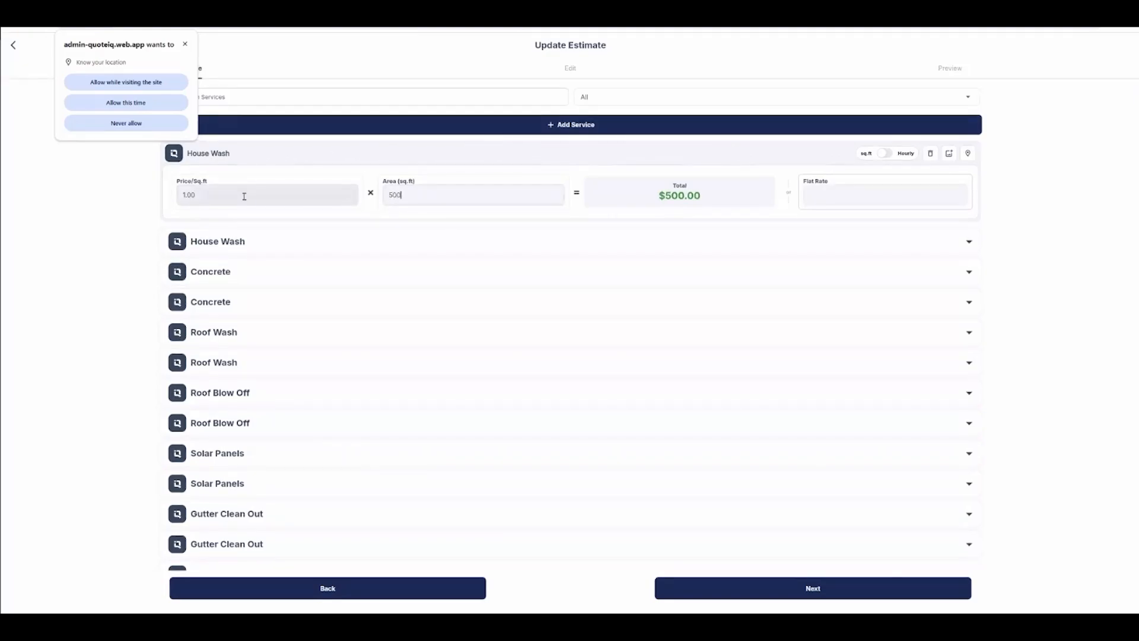
pyautogui.click(354, 238)
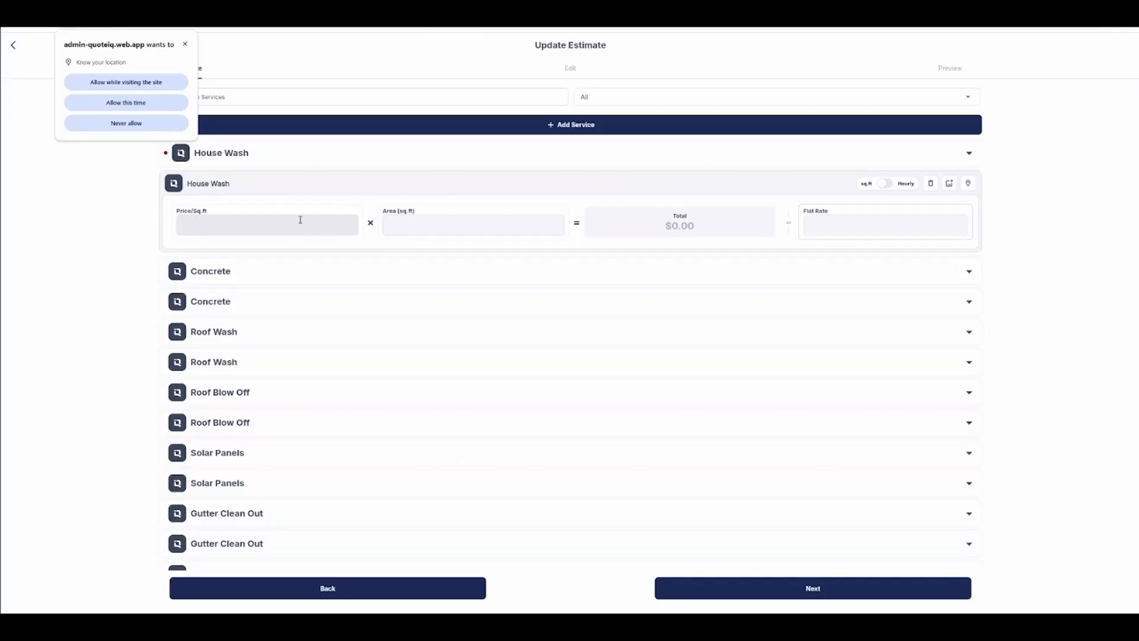
pyautogui.click(491, 161)
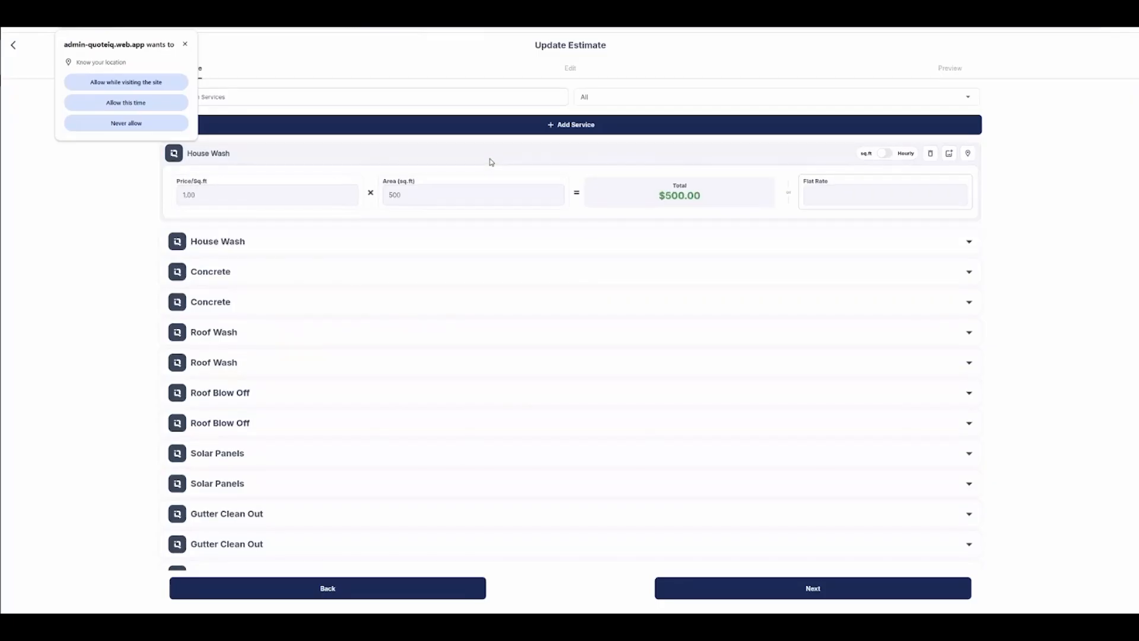
# Step: Measure a four-point area of about 4,400 sq ft on the property map, capture a screenshot and save it to the estimate
pyautogui.click(969, 154)
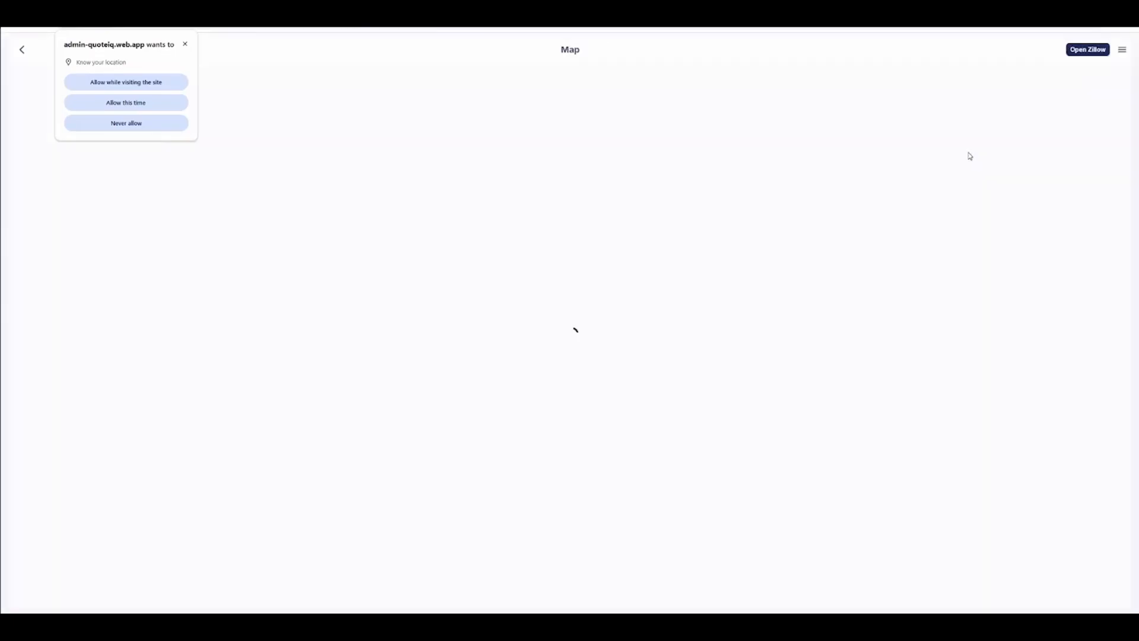
pyautogui.click(550, 361)
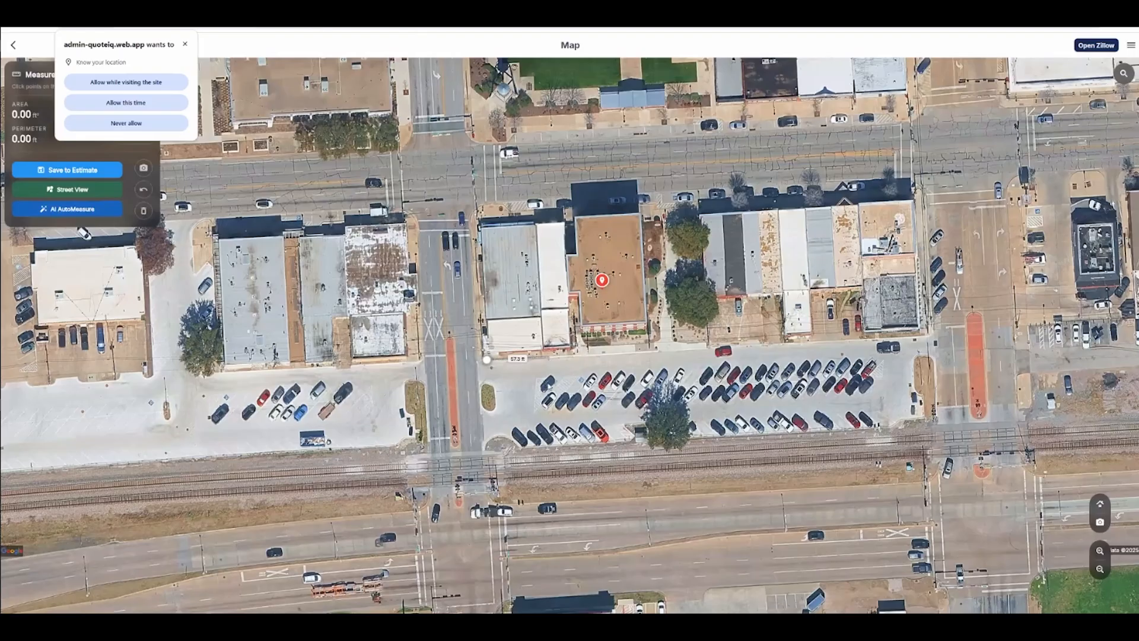
pyautogui.click(549, 358)
pyautogui.click(547, 446)
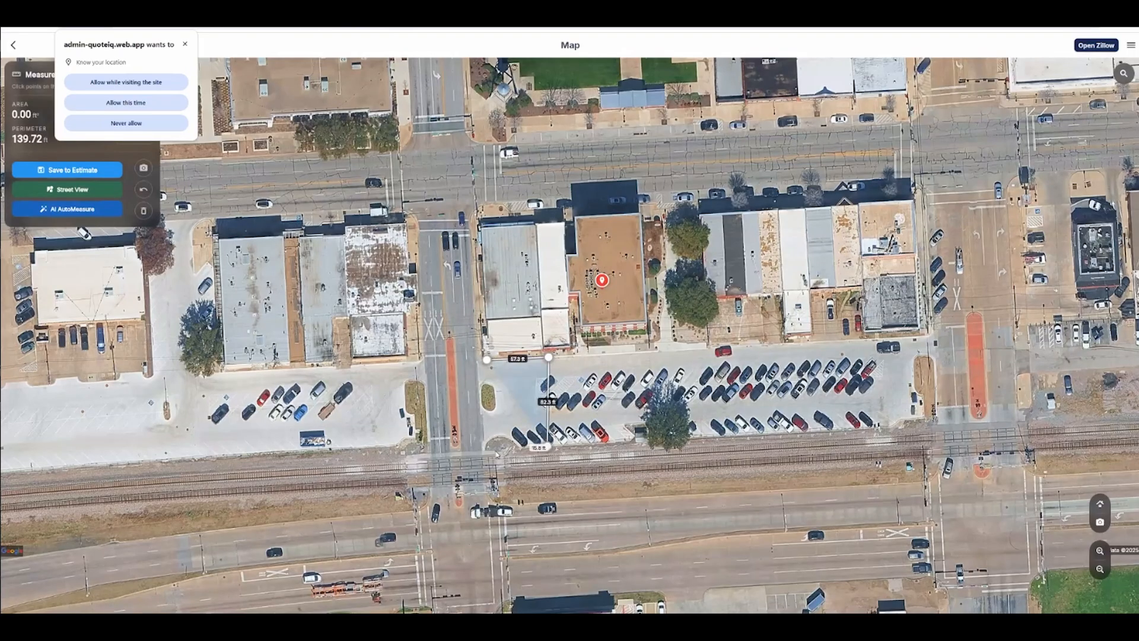
pyautogui.click(496, 450)
pyautogui.click(486, 359)
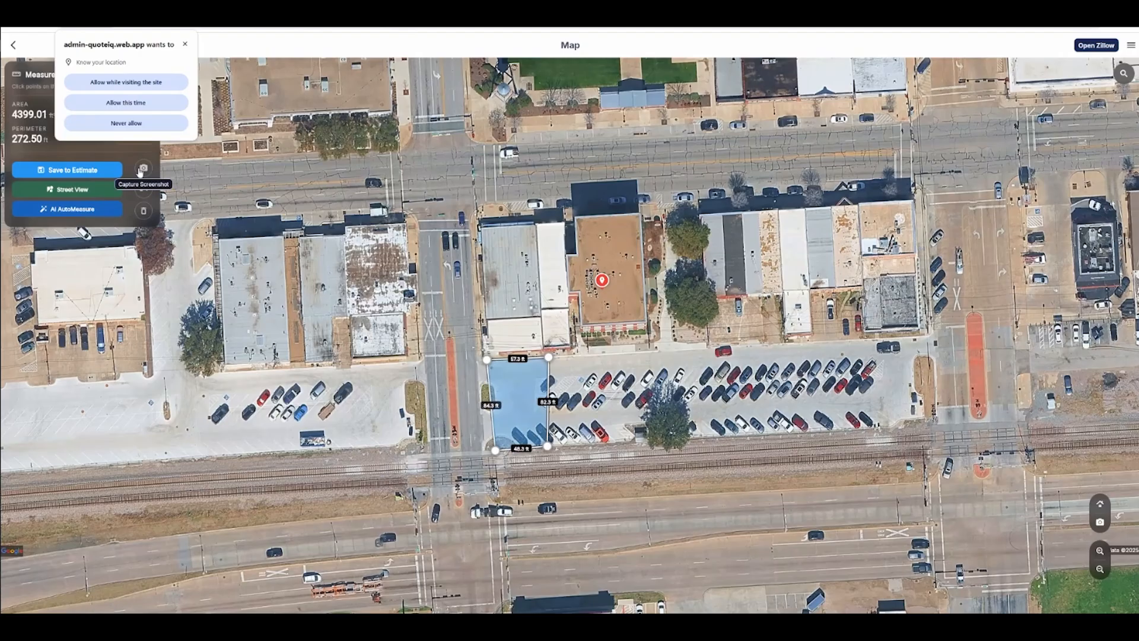
pyautogui.click(141, 170)
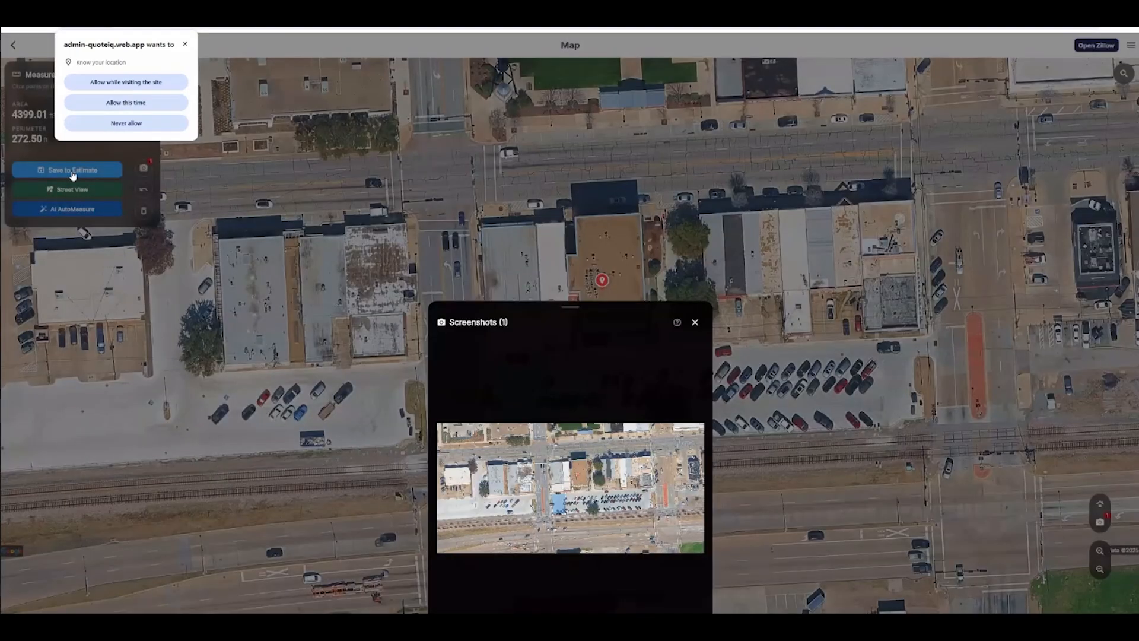
pyautogui.click(60, 174)
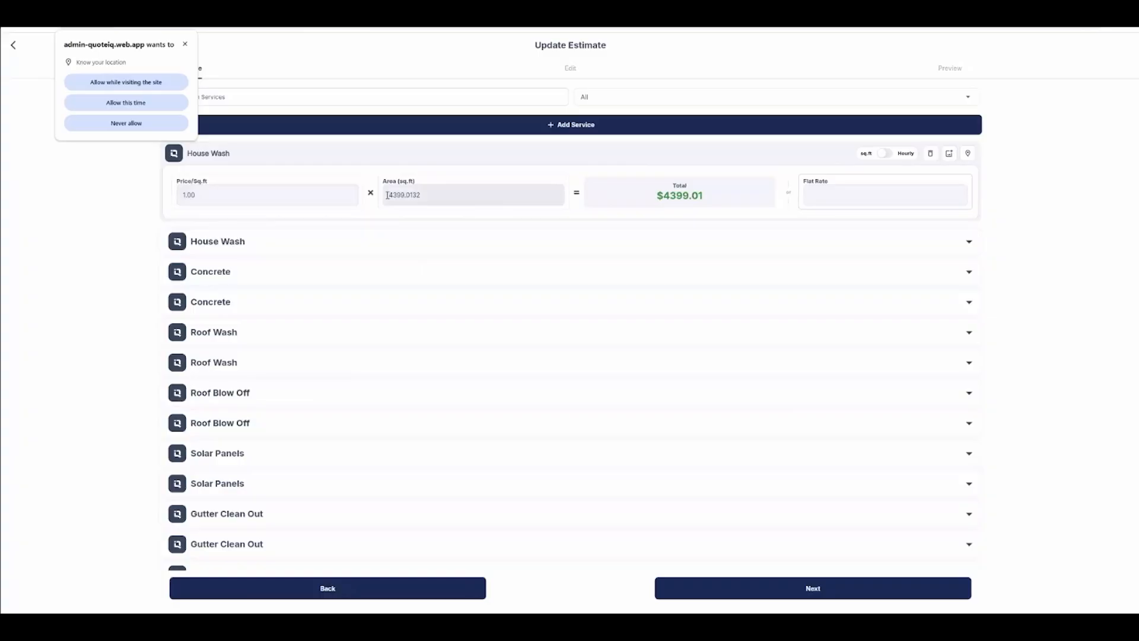
# Step: Advance to the estimate's edit page and review the House Wash service details
pyautogui.click(727, 587)
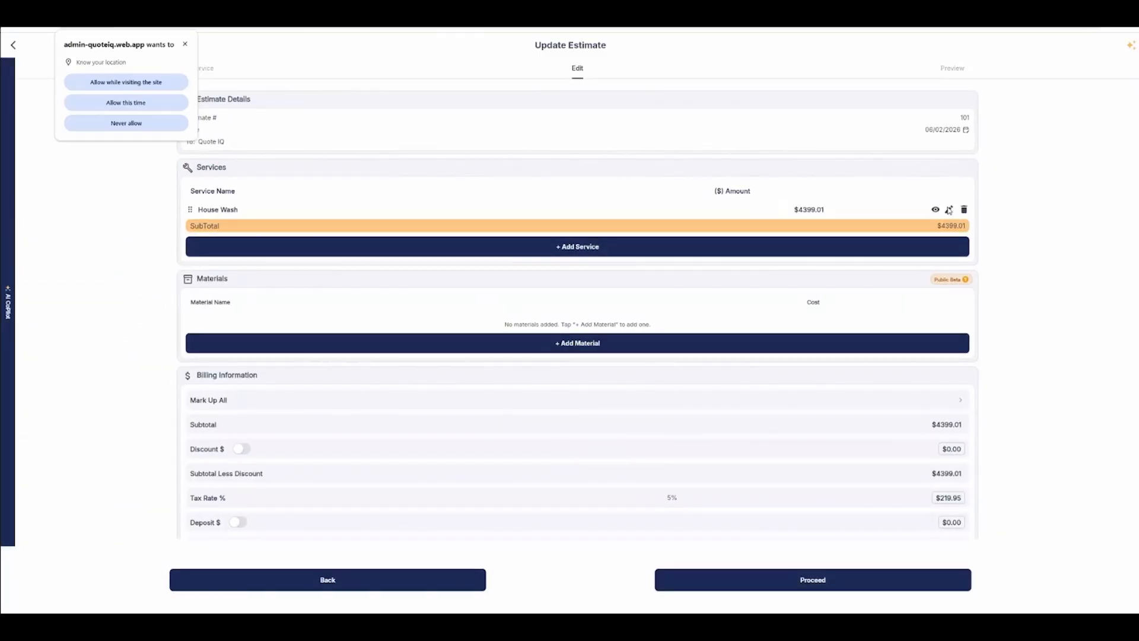
pyautogui.click(949, 210)
pyautogui.scroll(-1, 458, 325)
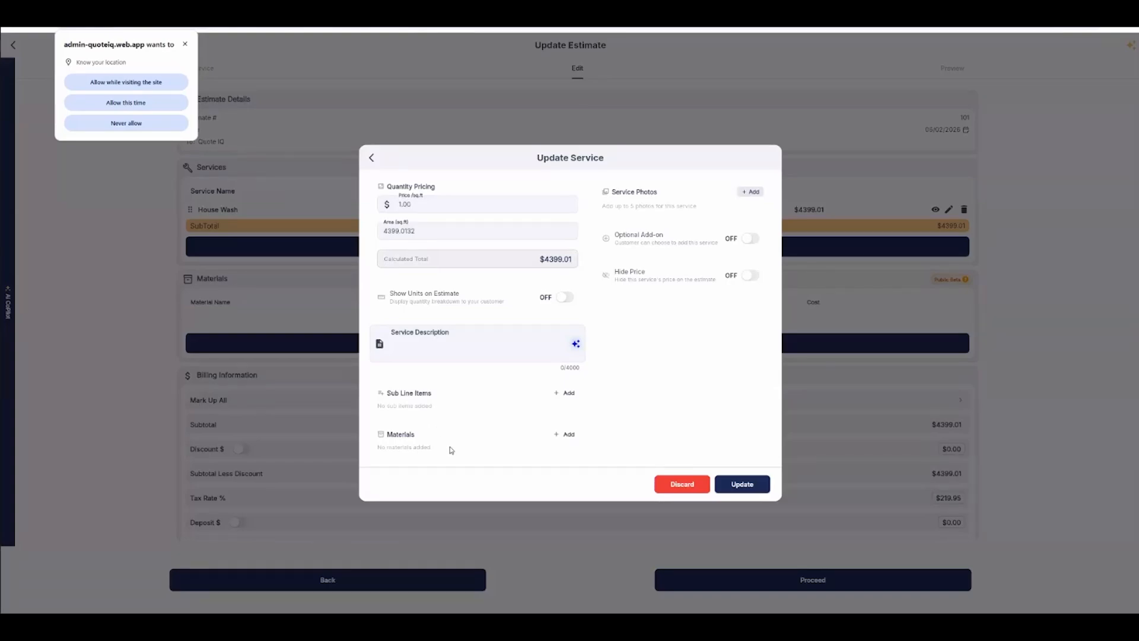
pyautogui.scroll(1, 451, 451)
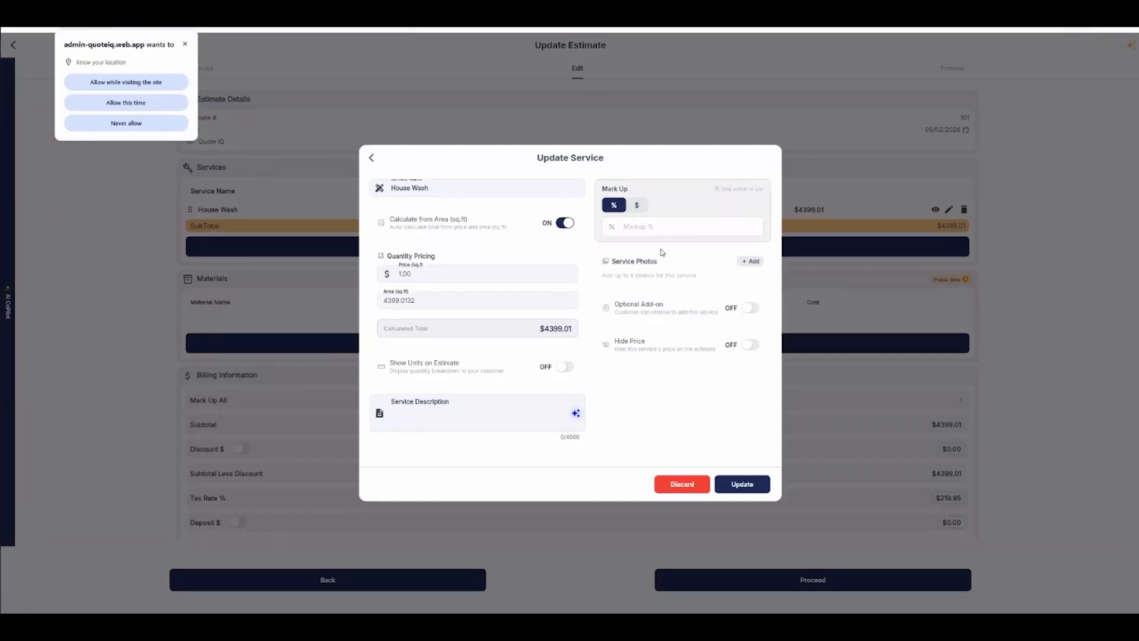
pyautogui.click(641, 219)
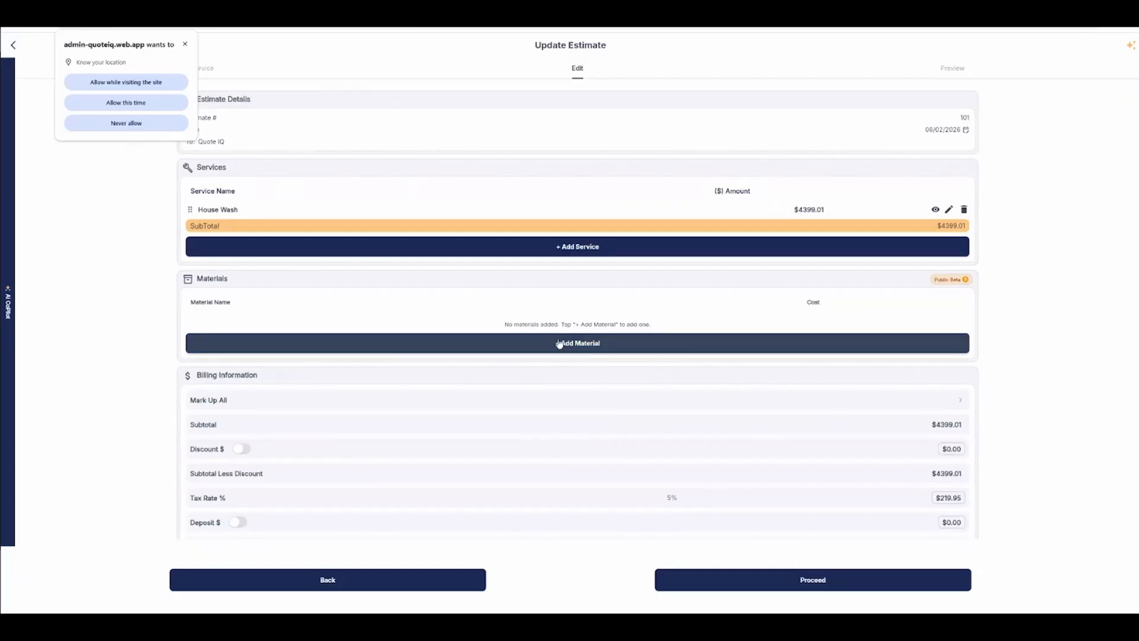
pyautogui.scroll(-2, 484, 265)
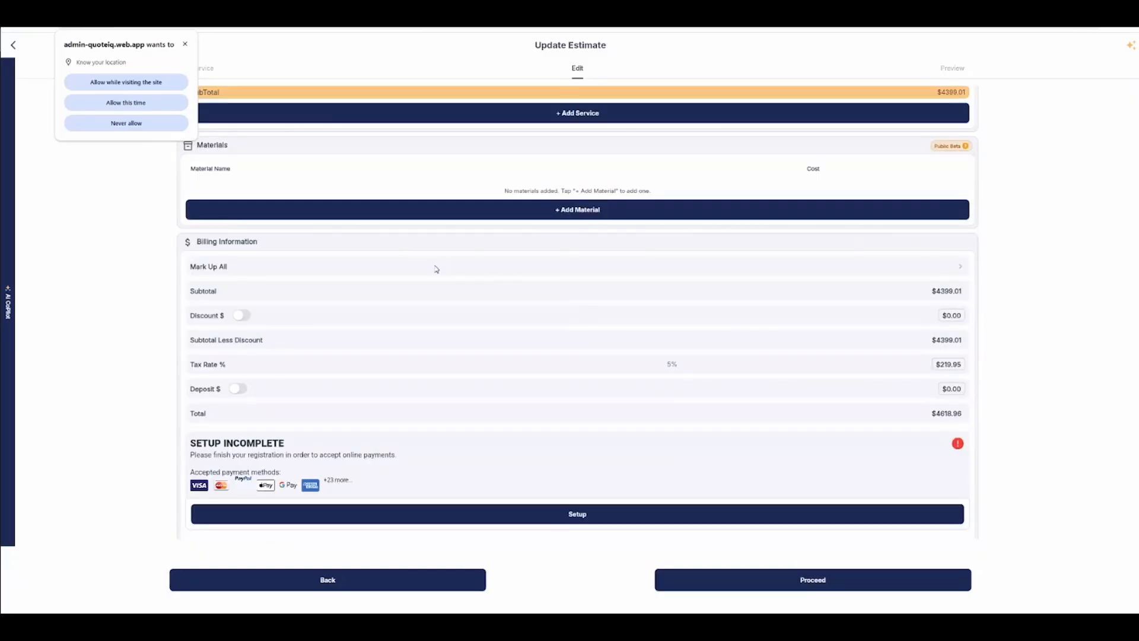
pyautogui.click(243, 316)
pyautogui.click(246, 319)
pyautogui.click(240, 391)
pyautogui.click(240, 390)
# Step: Proceed to the estimate preview and save the estimate
pyautogui.click(742, 578)
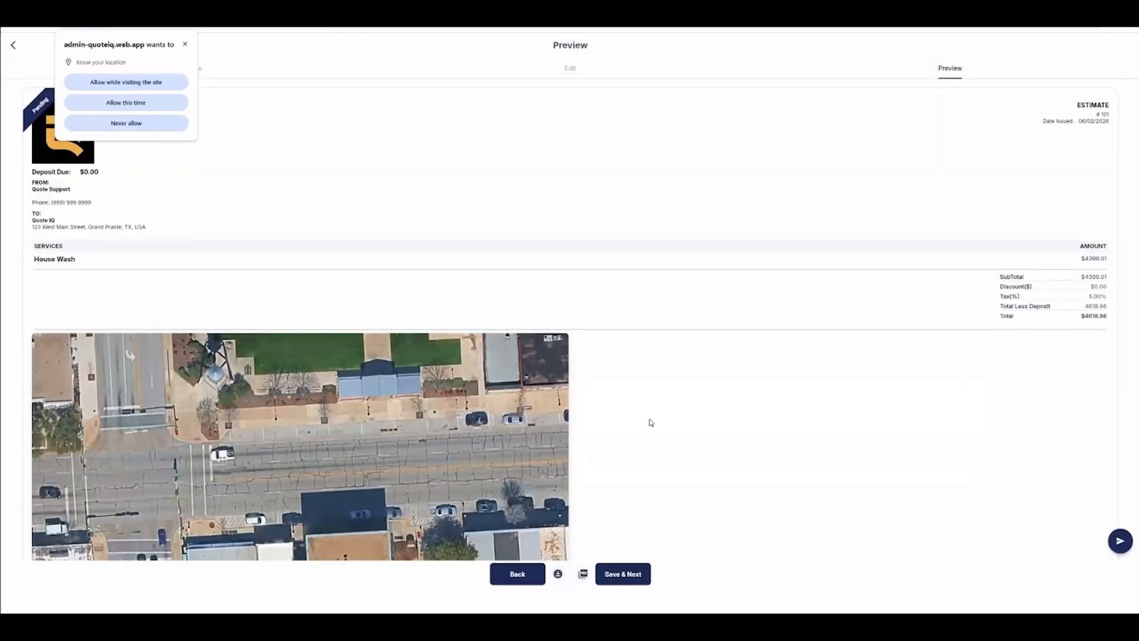
pyautogui.click(619, 575)
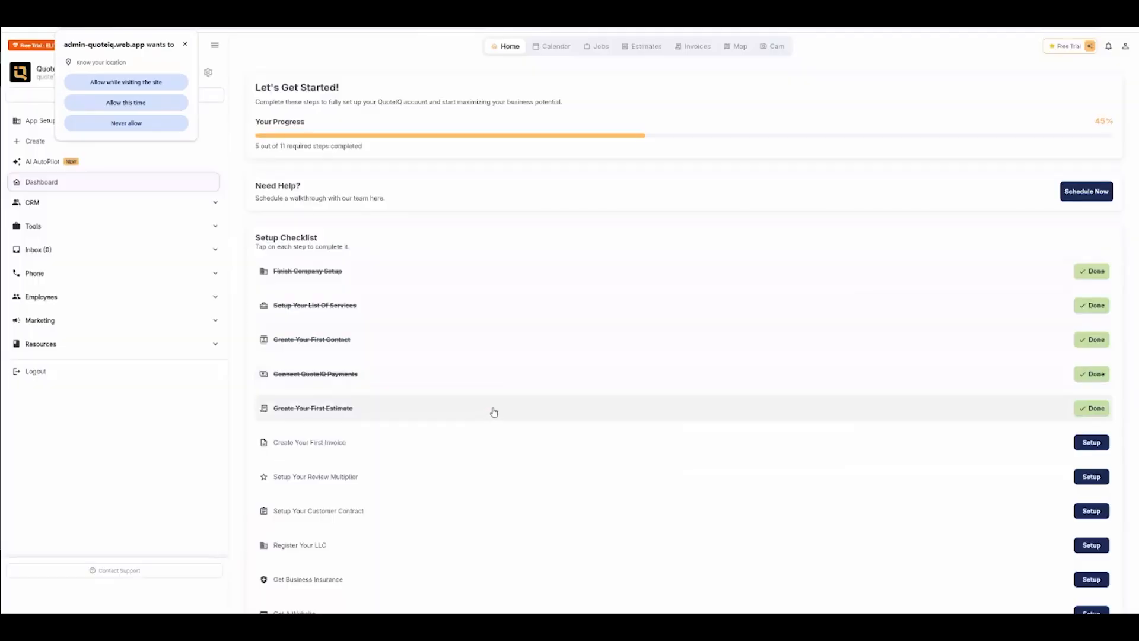
pyautogui.scroll(-1, 475, 406)
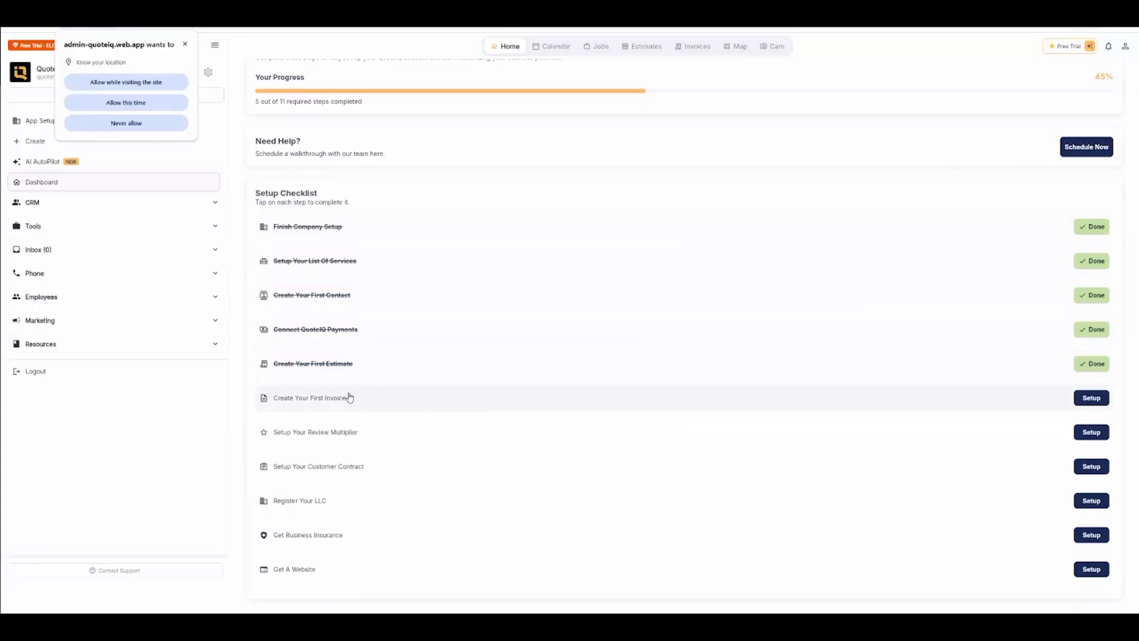
# Step: Start the first invoice for customer Quote IQ and begin adding a service line
pyautogui.click(1090, 398)
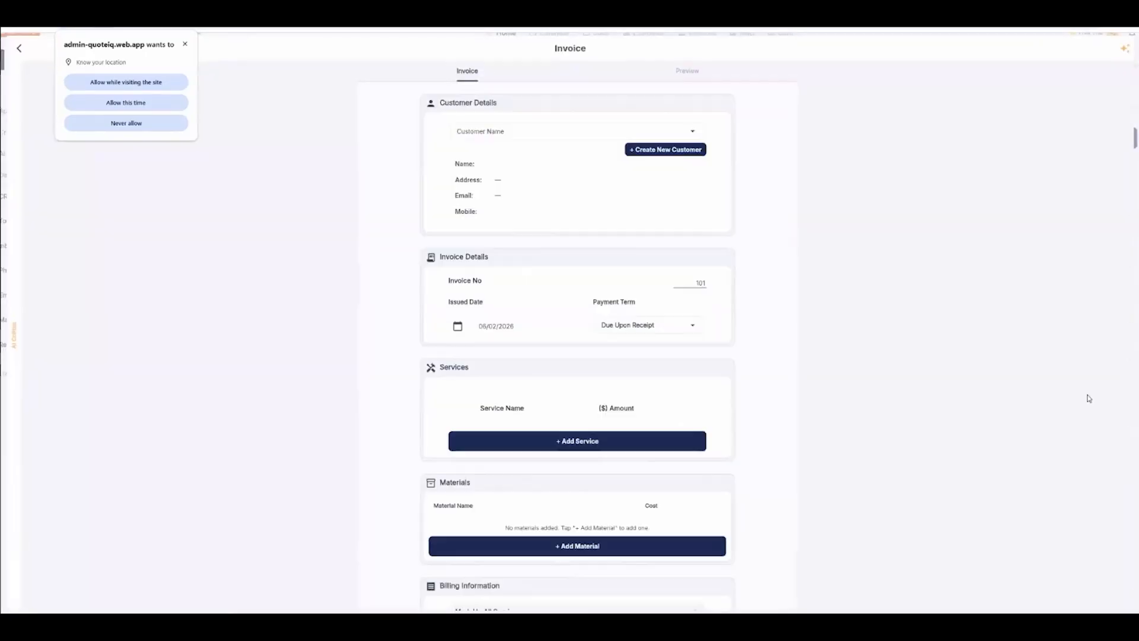
pyautogui.click(510, 137)
pyautogui.click(488, 173)
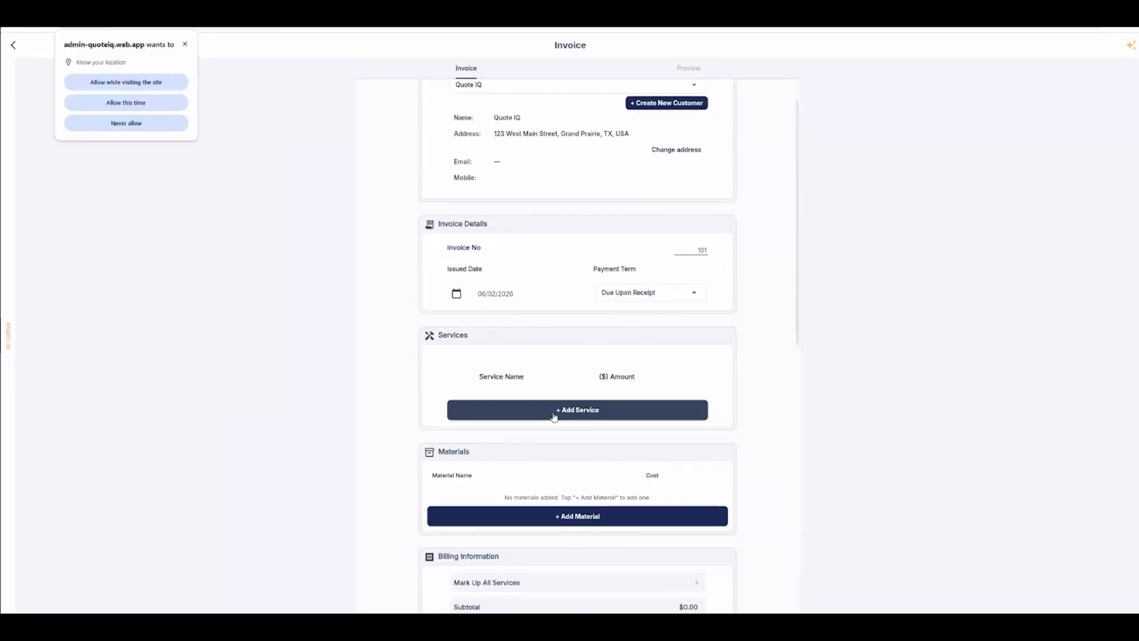
pyautogui.click(554, 411)
# Step: Add a House Wash service with an amount of 500 to the invoice, saving it to the services list
pyautogui.click(503, 197)
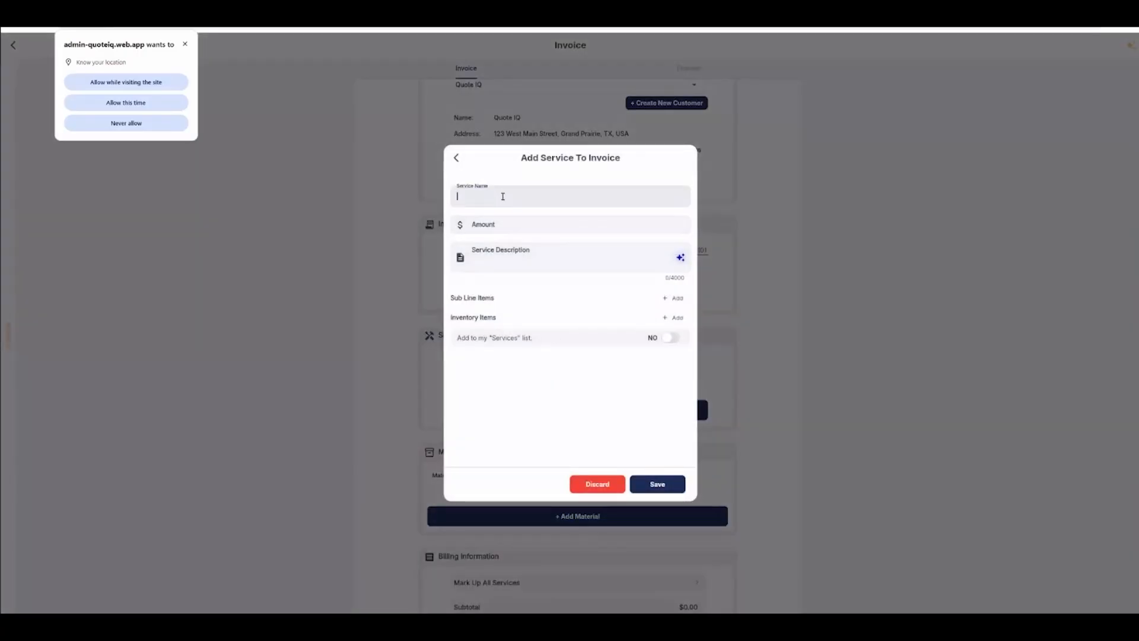
pyautogui.write('H')
pyautogui.click(473, 222)
pyautogui.write('500')
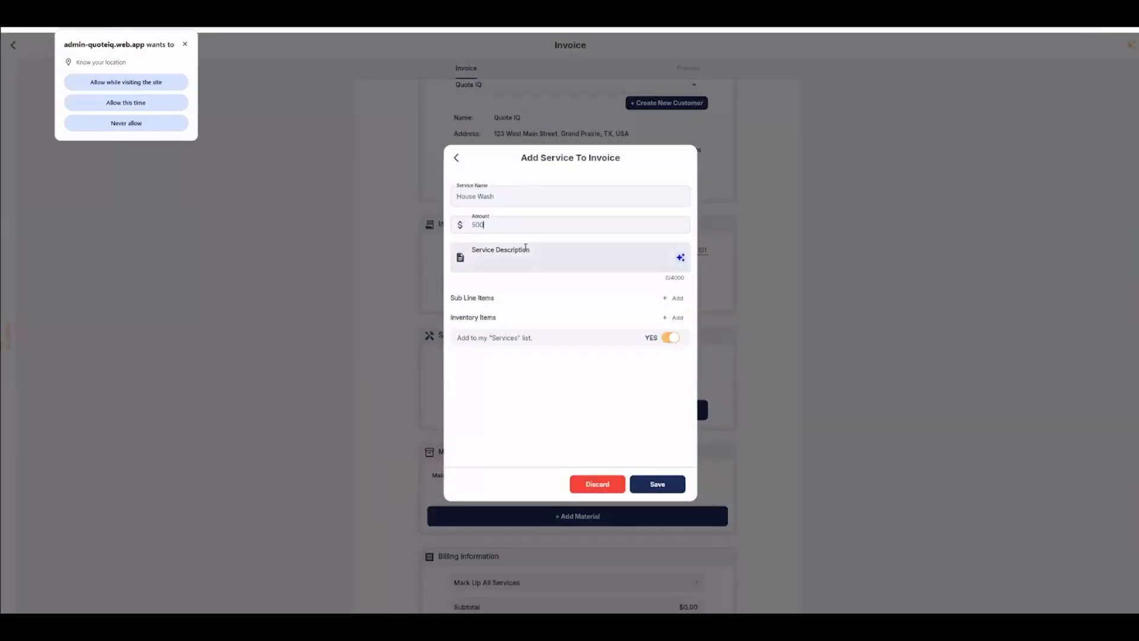
pyautogui.click(488, 254)
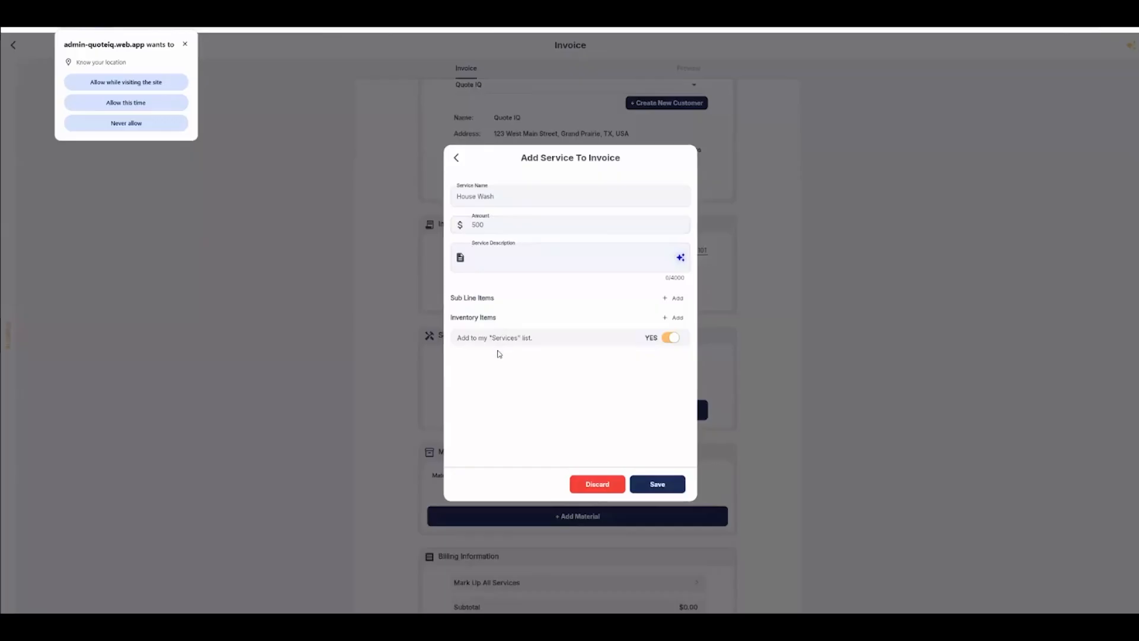
pyautogui.click(658, 484)
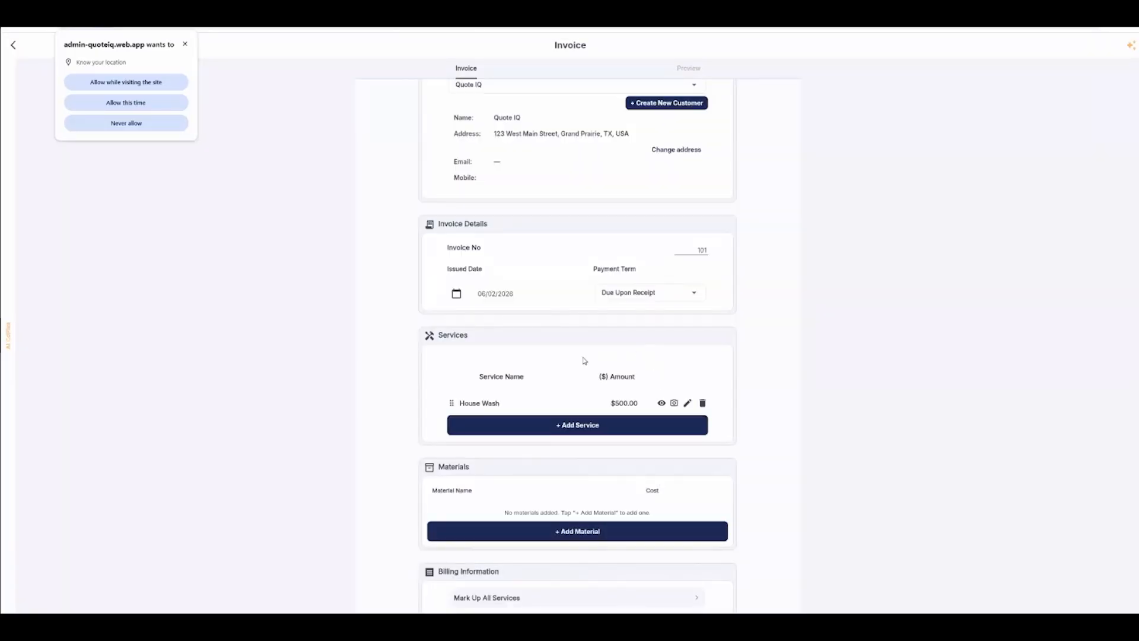
pyautogui.scroll(-2, 522, 368)
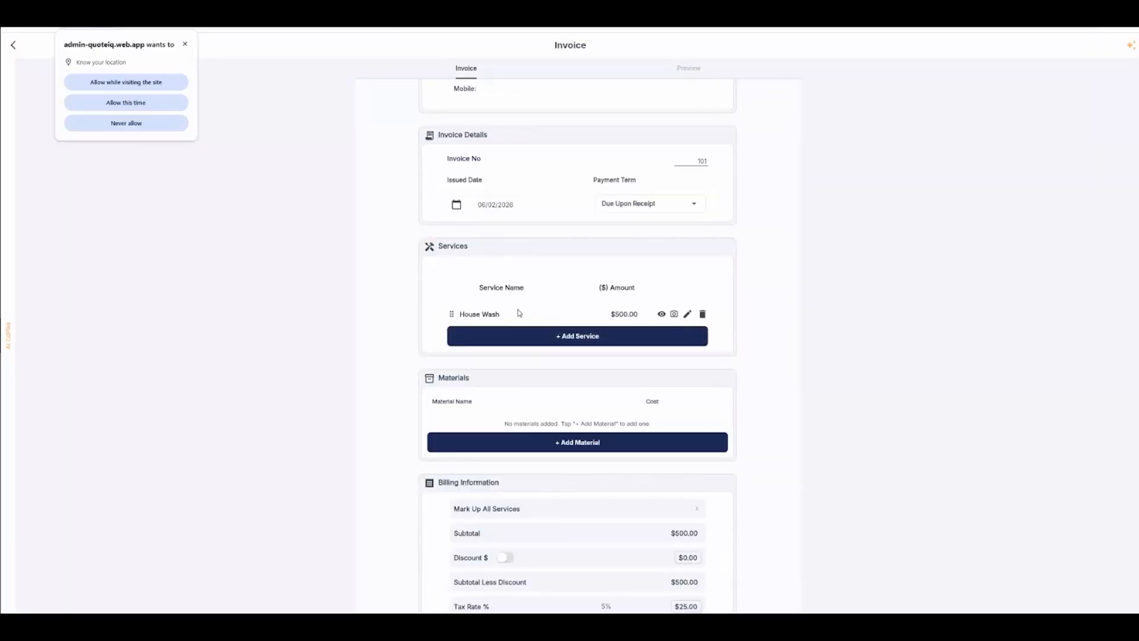
pyautogui.scroll(-2, 506, 316)
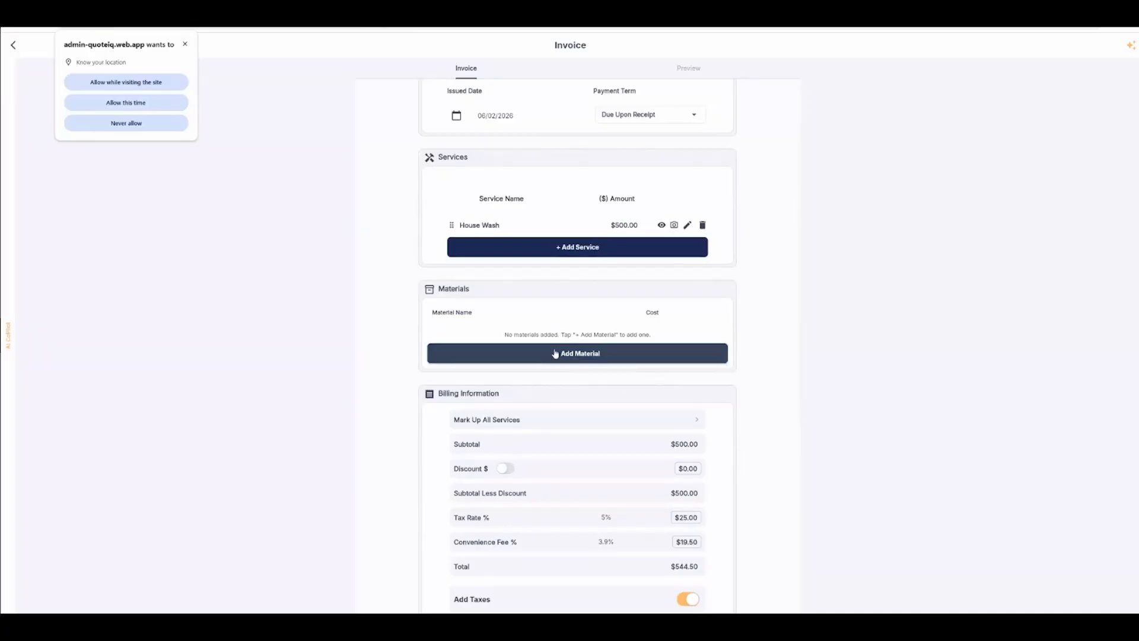
pyautogui.scroll(-2, 558, 351)
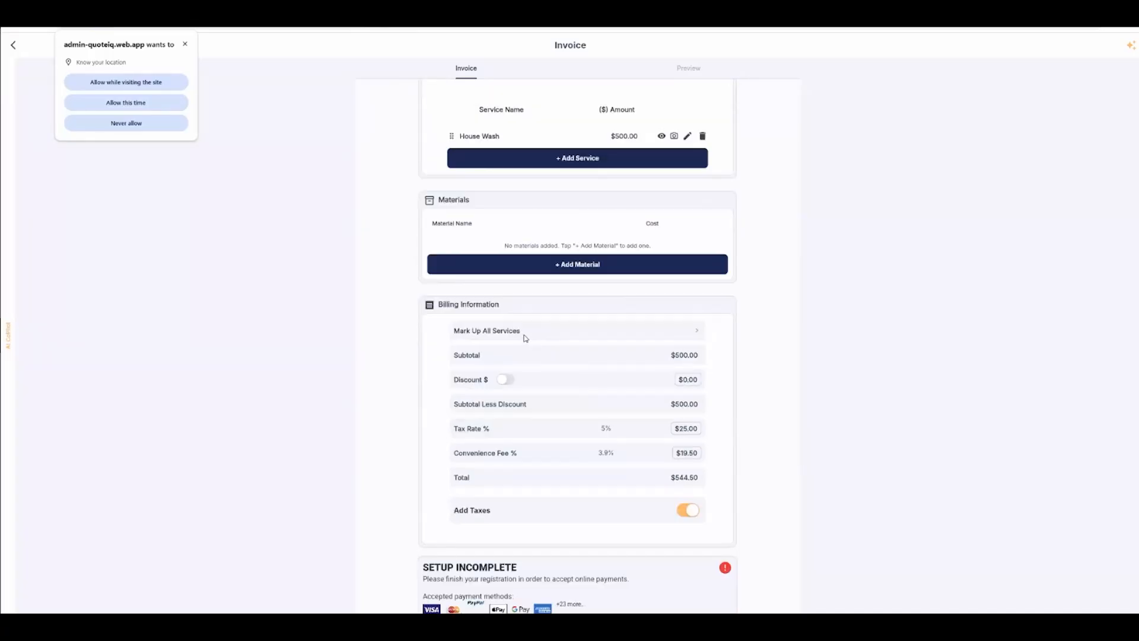
pyautogui.click(507, 381)
pyautogui.click(509, 381)
pyautogui.scroll(-2, 509, 357)
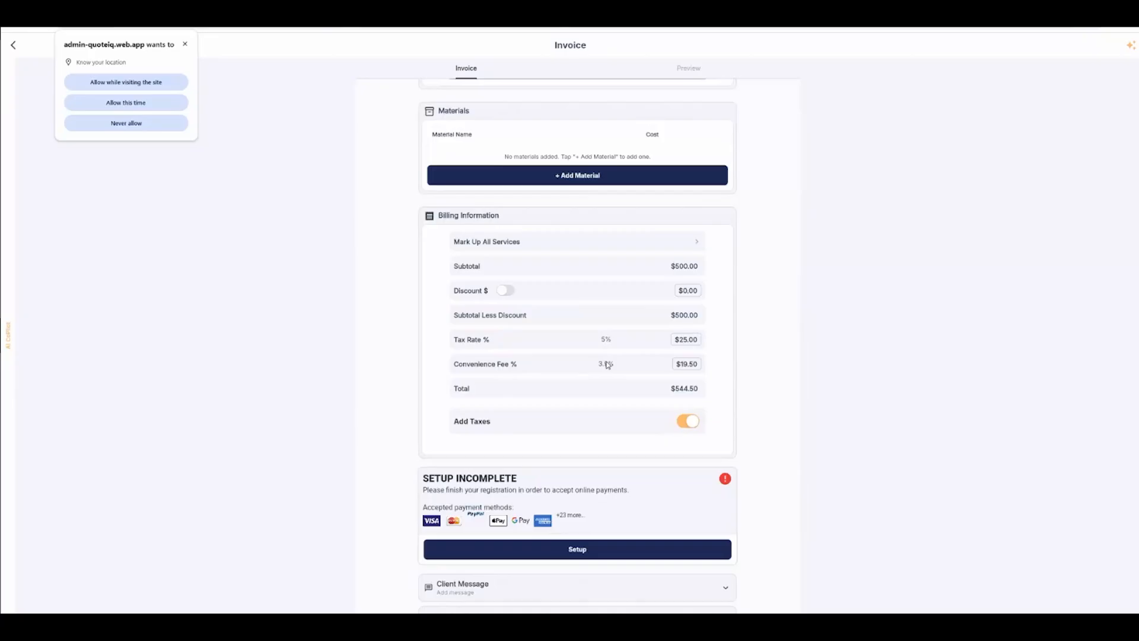
pyautogui.scroll(-2, 608, 362)
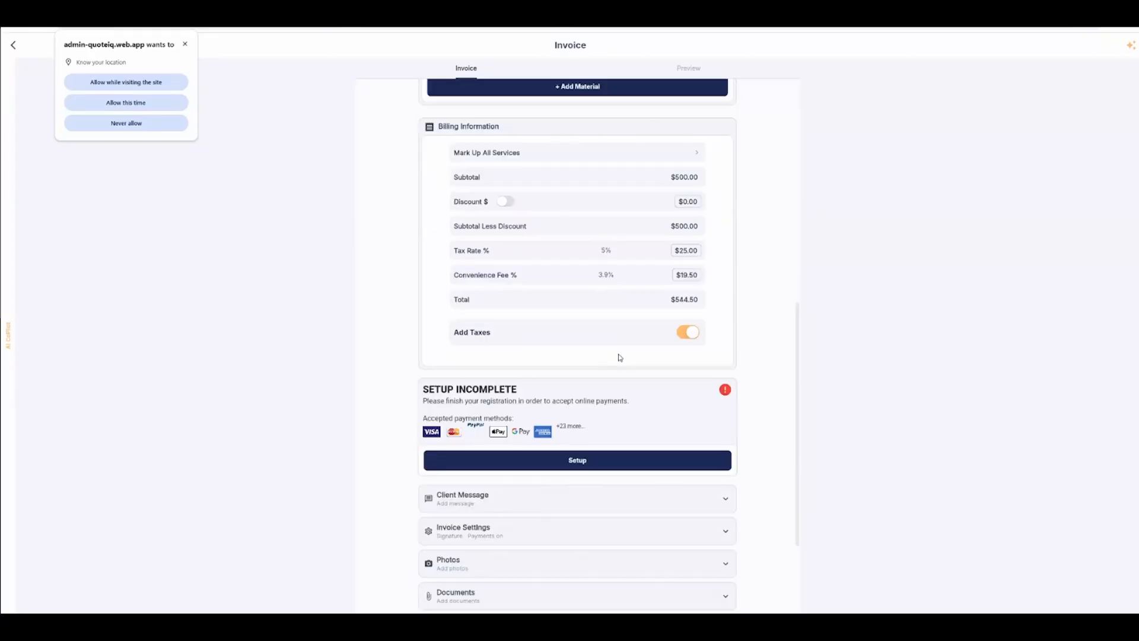
pyautogui.click(687, 336)
pyautogui.click(687, 336)
pyautogui.scroll(-3, 638, 342)
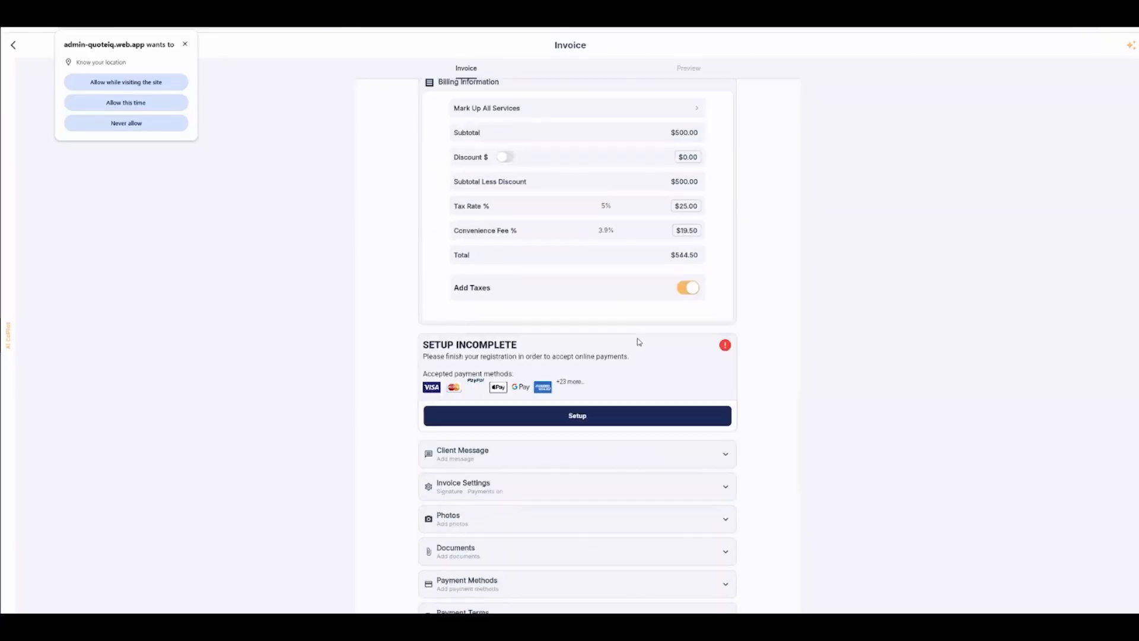
# Step: Open the invoice's Invoice Settings section and turn on Show All Unit Breakdowns
pyautogui.click(487, 354)
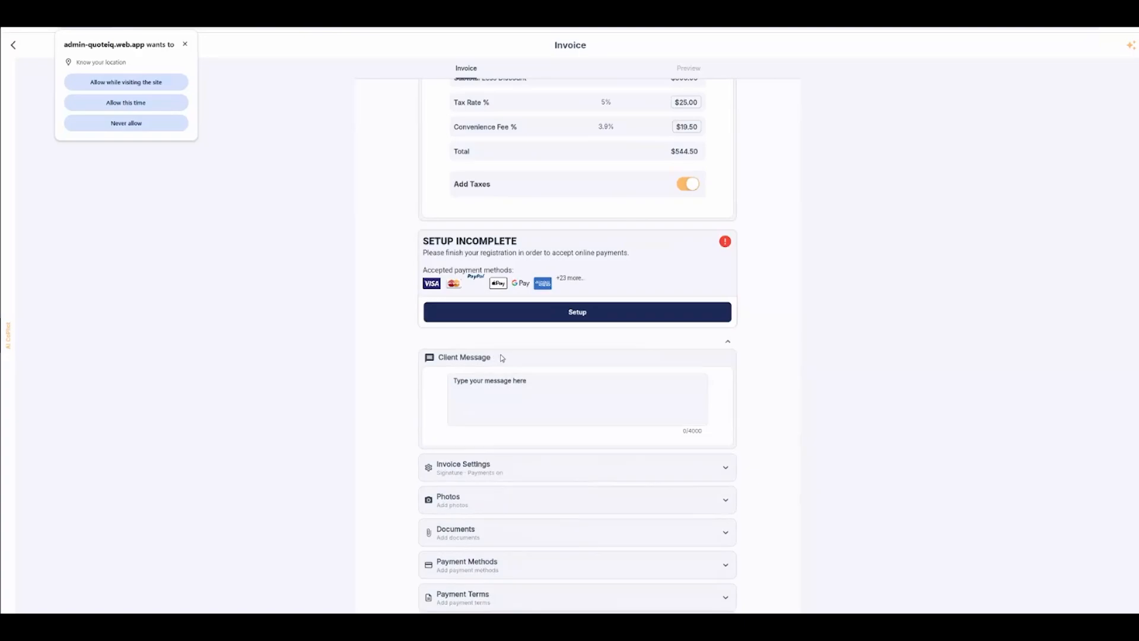
pyautogui.click(727, 341)
pyautogui.click(518, 387)
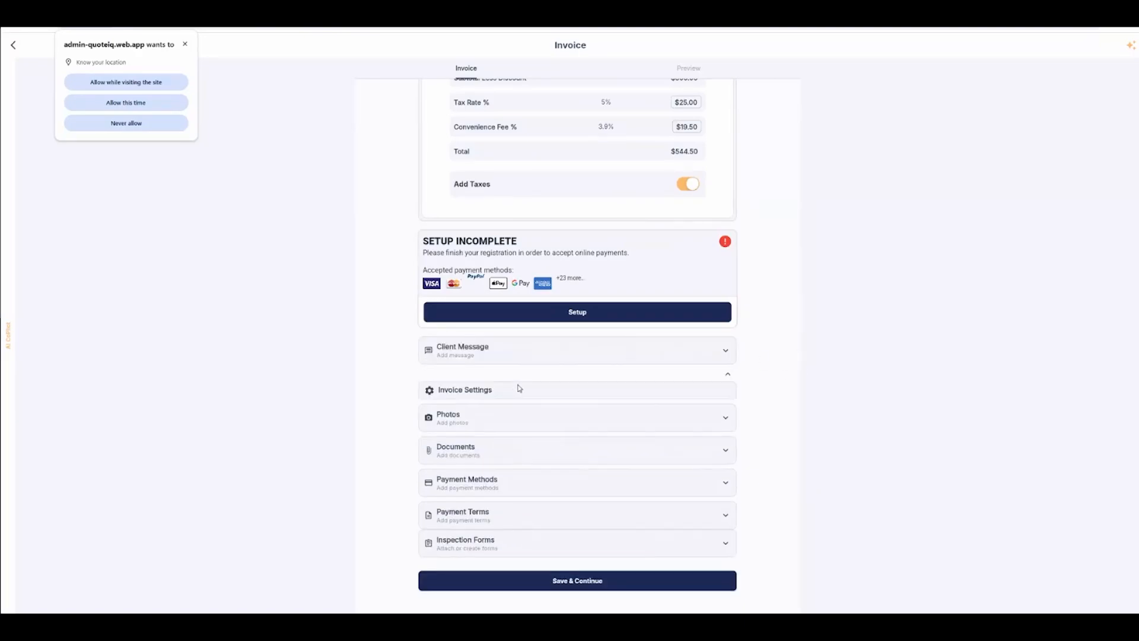
pyautogui.scroll(-2, 530, 416)
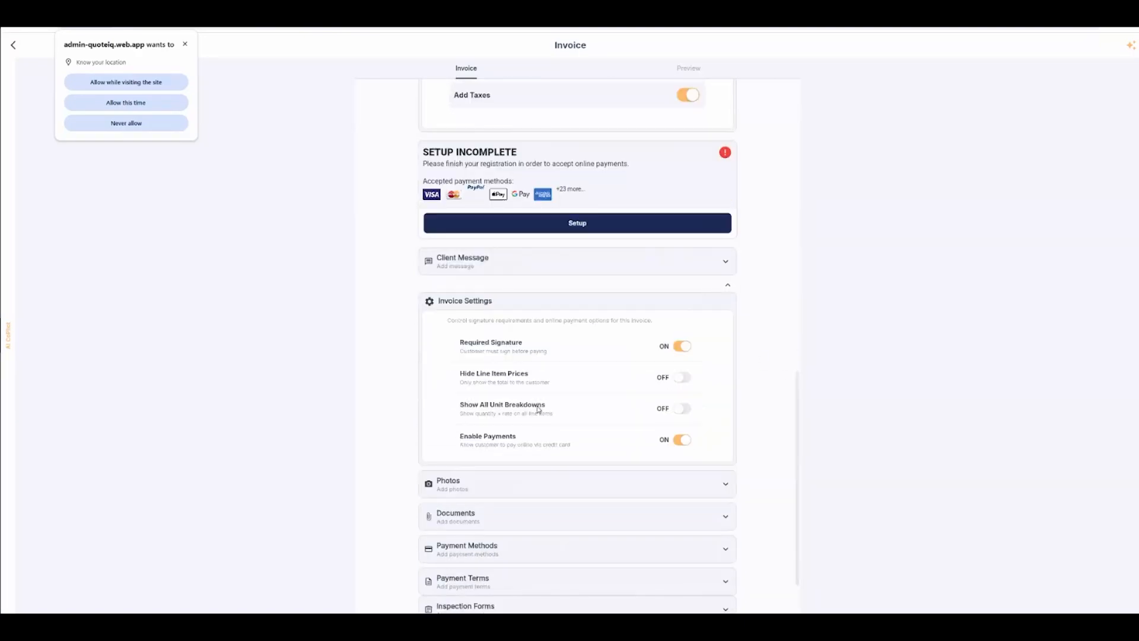
pyautogui.click(683, 381)
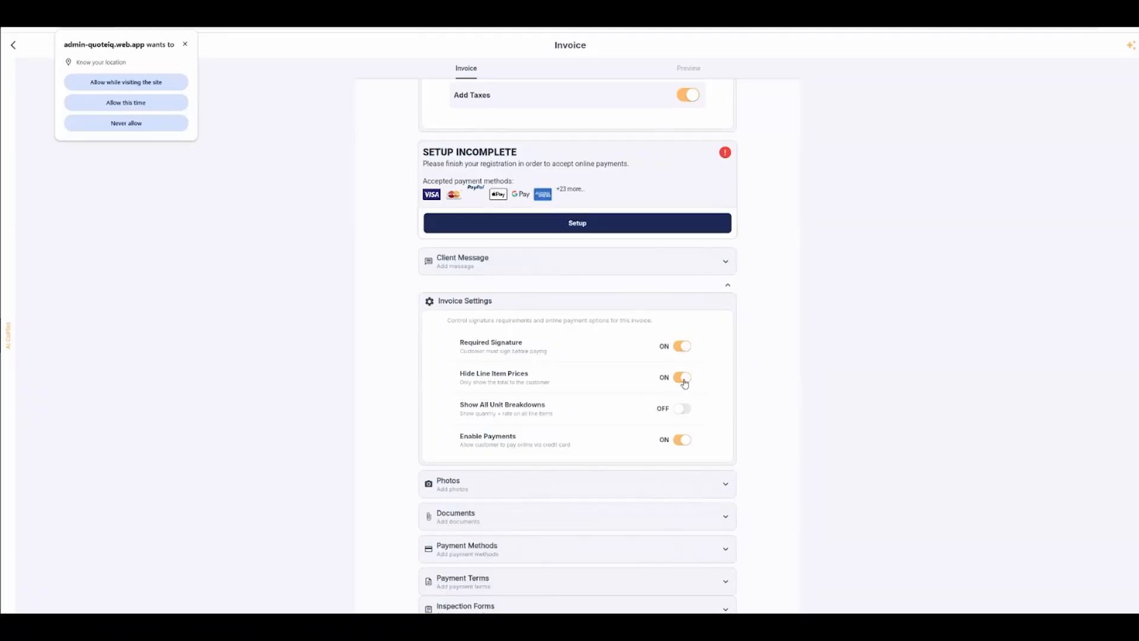
pyautogui.click(686, 381)
pyautogui.click(681, 410)
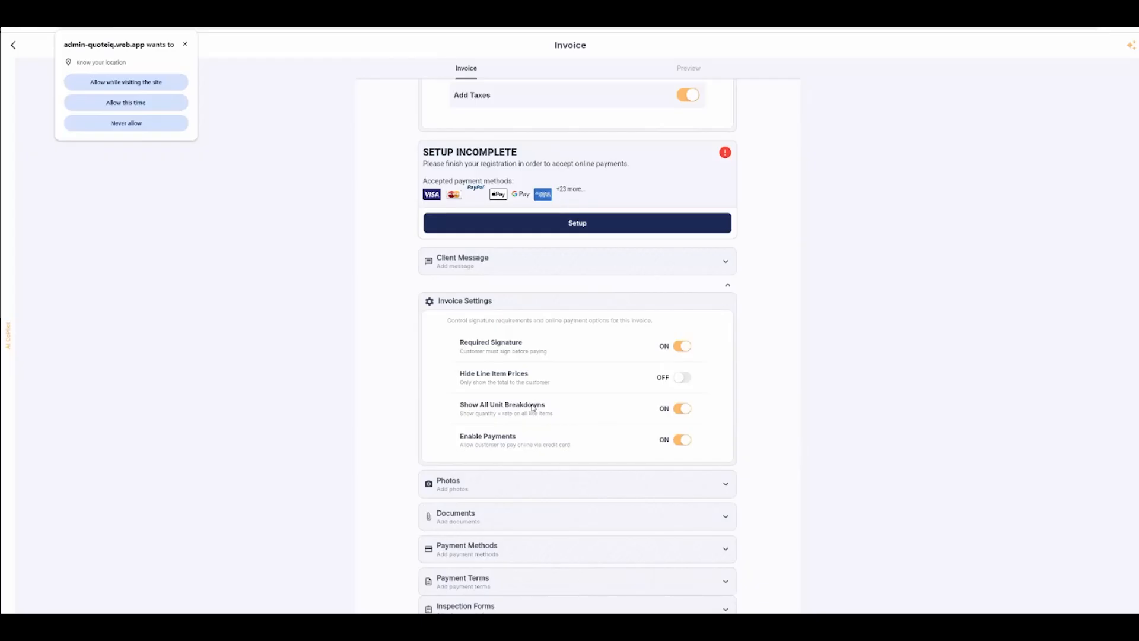
# Step: Expand the Photos, Documents and Payment Terms sections to review their attachment options
pyautogui.scroll(-1, 525, 440)
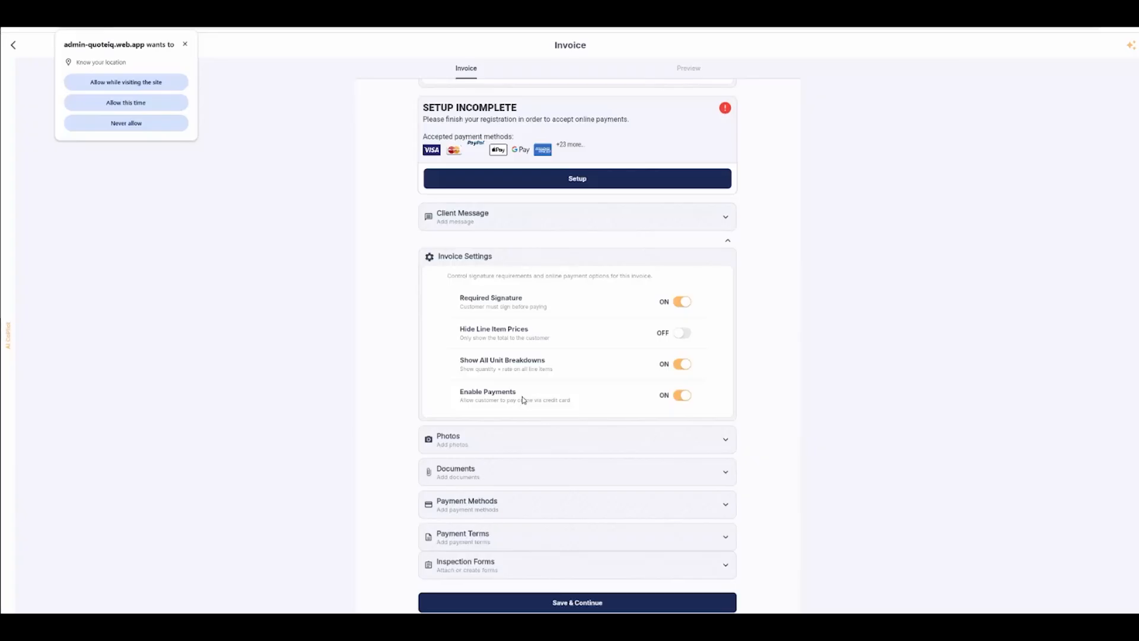
pyautogui.scroll(-1, 531, 403)
pyautogui.click(528, 410)
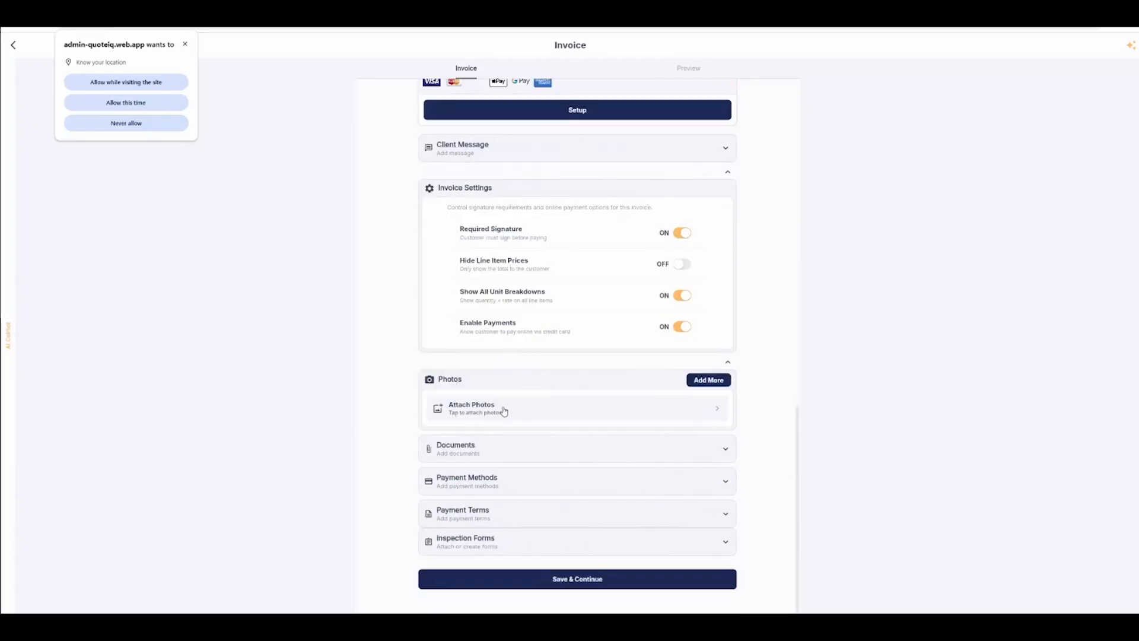
pyautogui.click(519, 447)
pyautogui.scroll(-1, 523, 444)
pyautogui.click(483, 515)
pyautogui.scroll(-1, 505, 491)
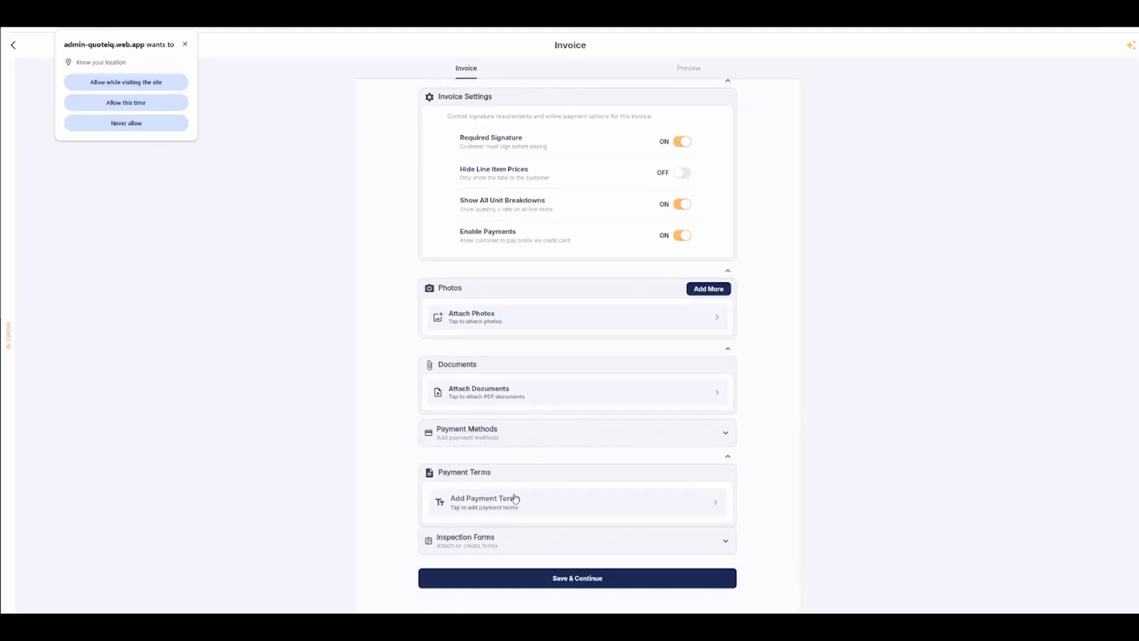
# Step: Save the invoice and copy its share link from the preview's send options
pyautogui.click(521, 586)
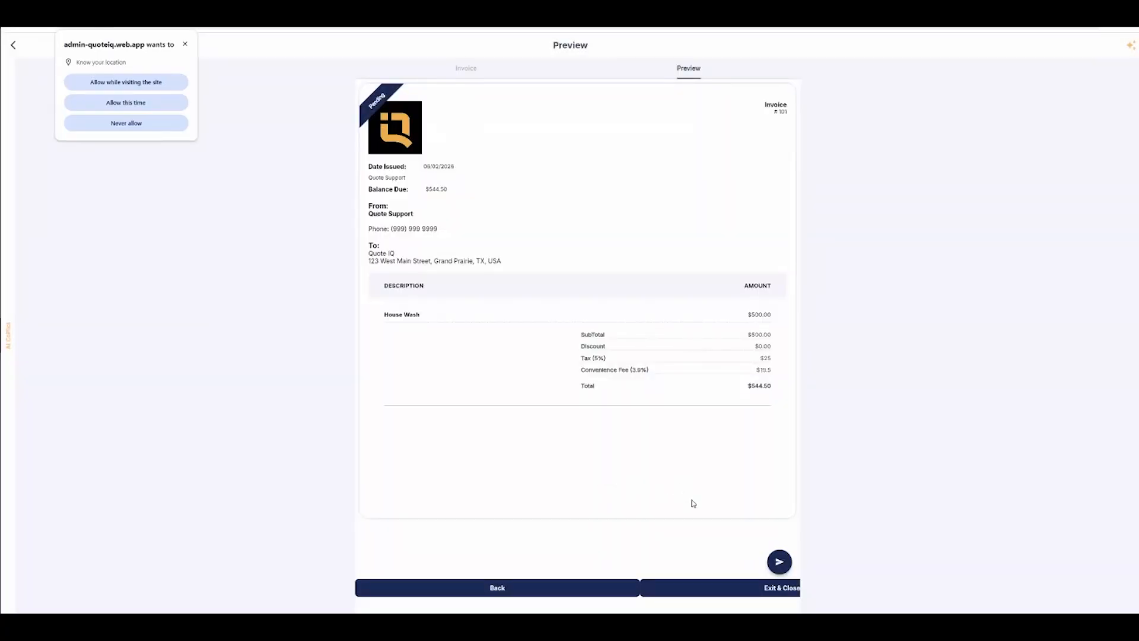
pyautogui.click(775, 564)
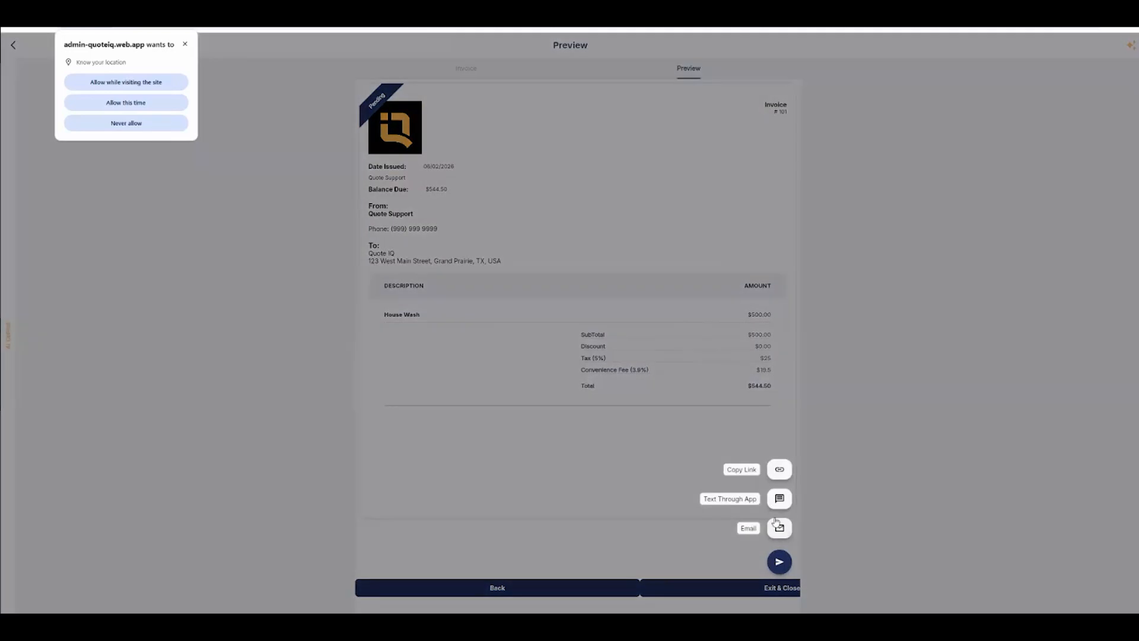
pyautogui.click(779, 471)
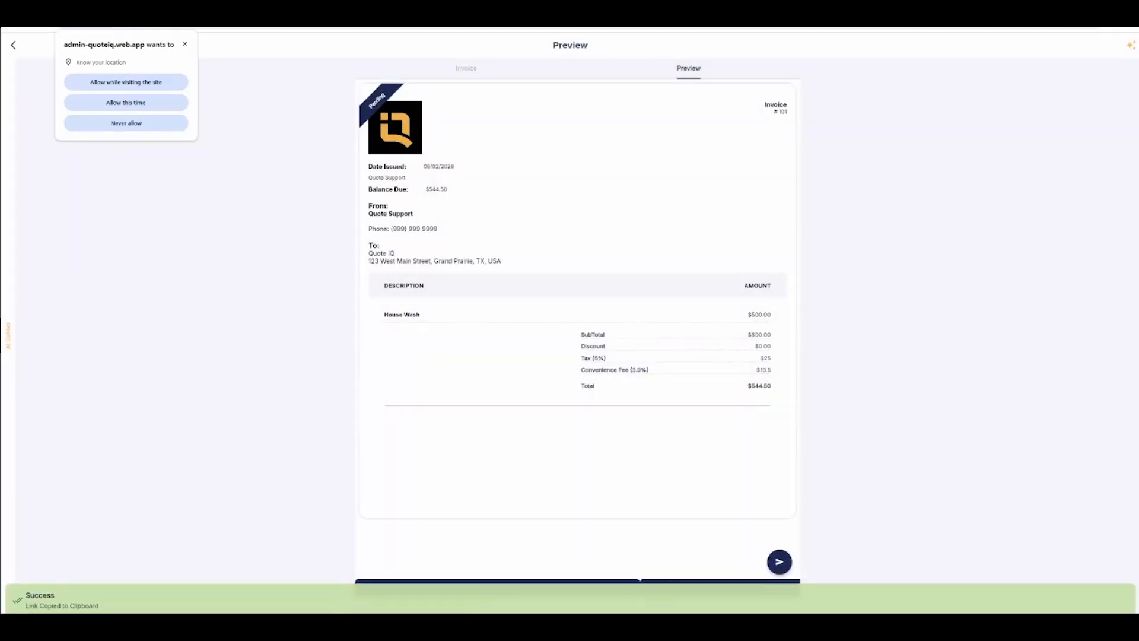
# Step: Open the copied invoice link in a new browser tab to view the customer page, then return to the dashboard
pyautogui.hotkey('ctrl', 't')
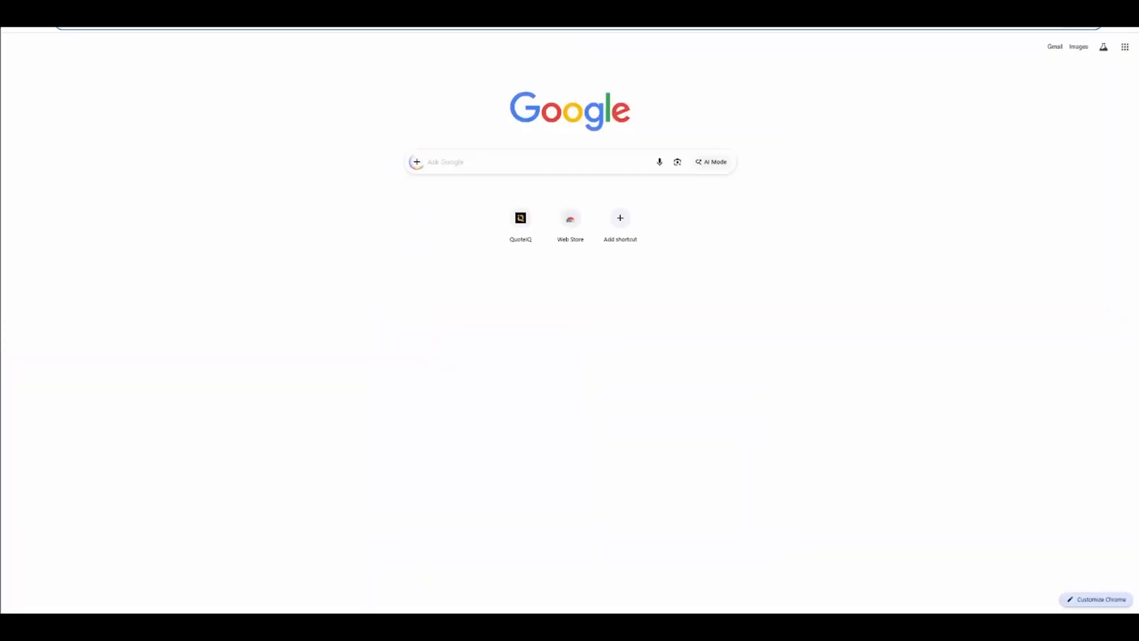
pyautogui.hotkey('ctrl', 'v')
pyautogui.press('Return')
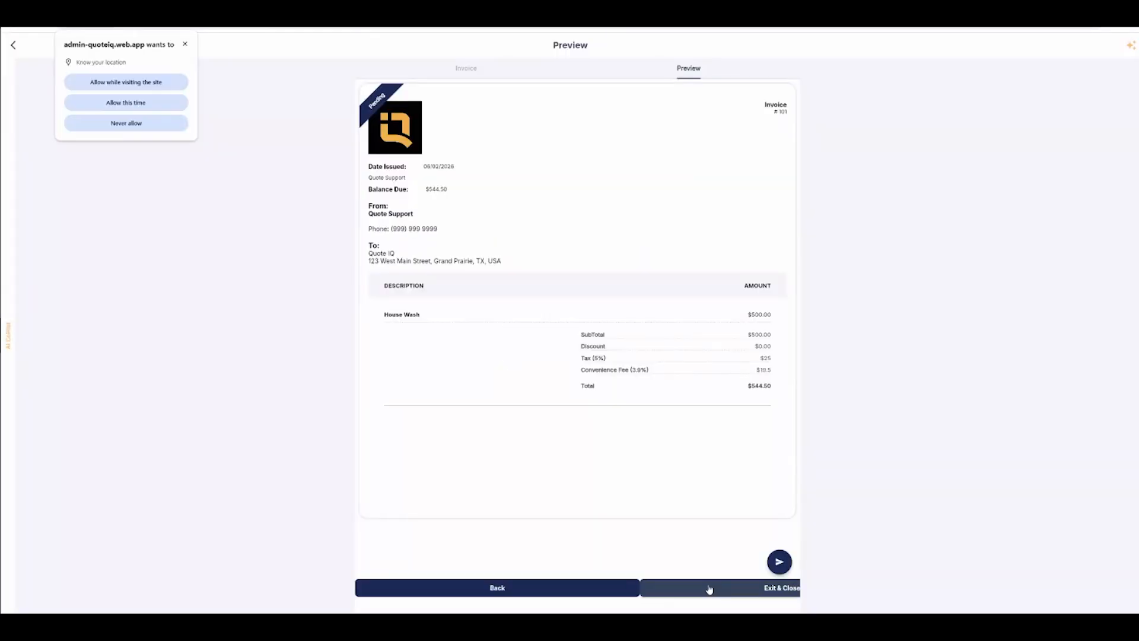
pyautogui.click(709, 589)
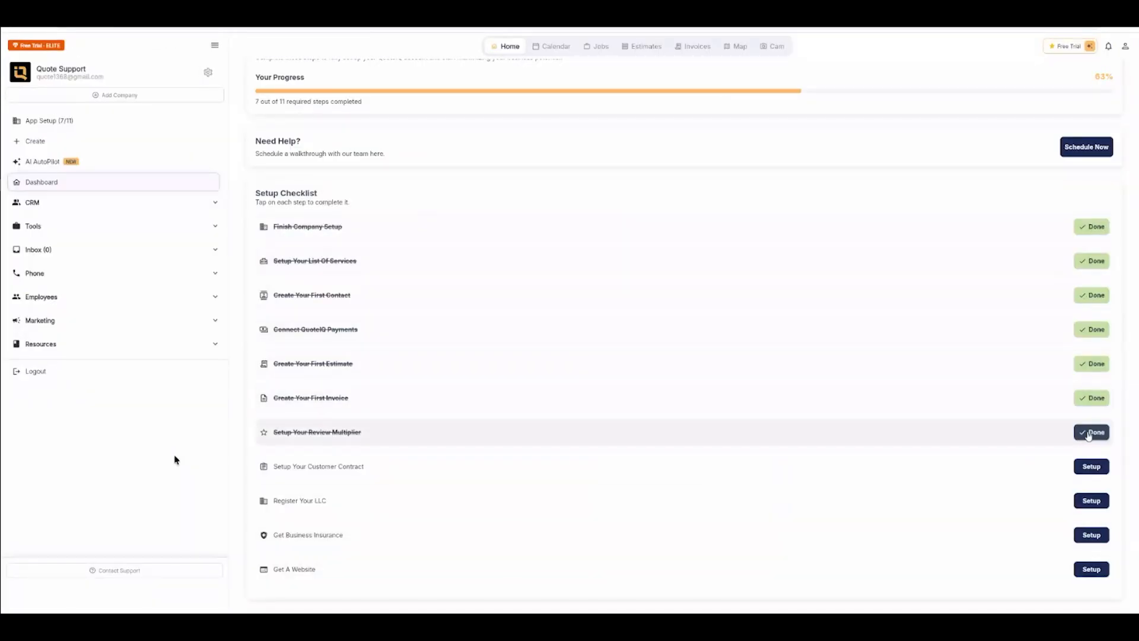
# Step: Set up the Review Multiplier by pasting the Google Maps review link and saving it
pyautogui.click(1089, 434)
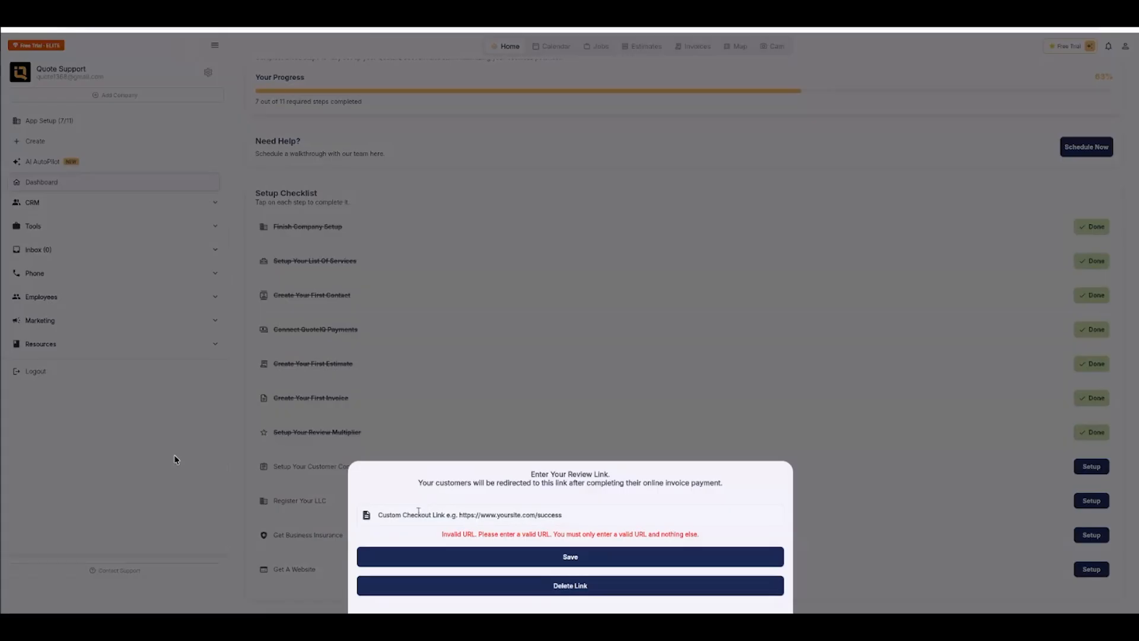
pyautogui.click(423, 511)
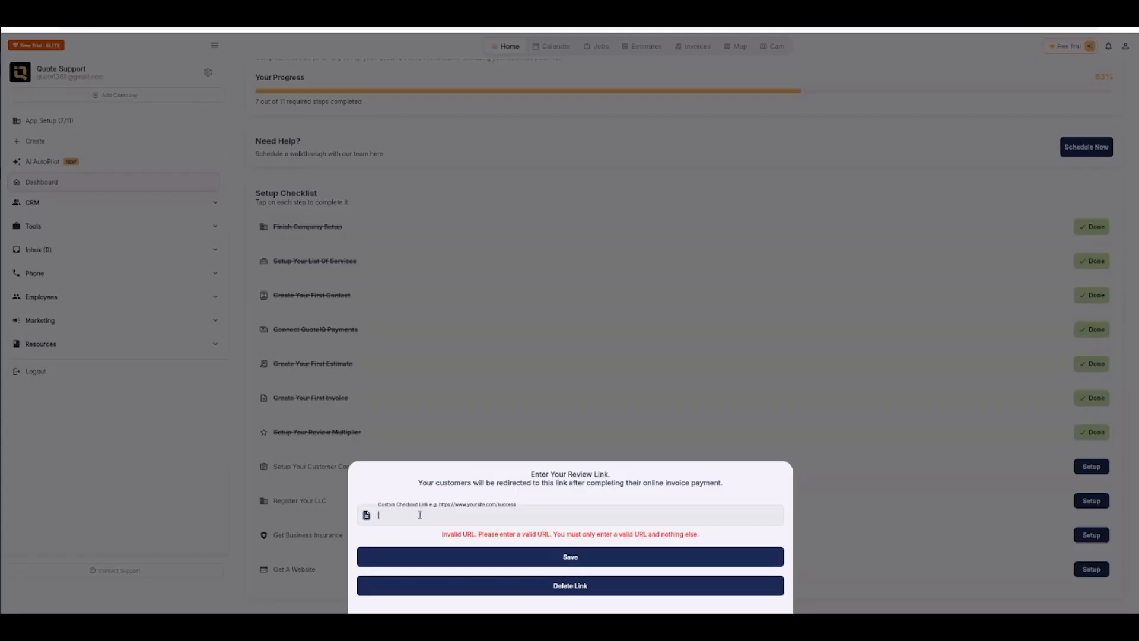
pyautogui.write('https://maps.app.goo.gl/VSNcisBHw1PqtBYK7')
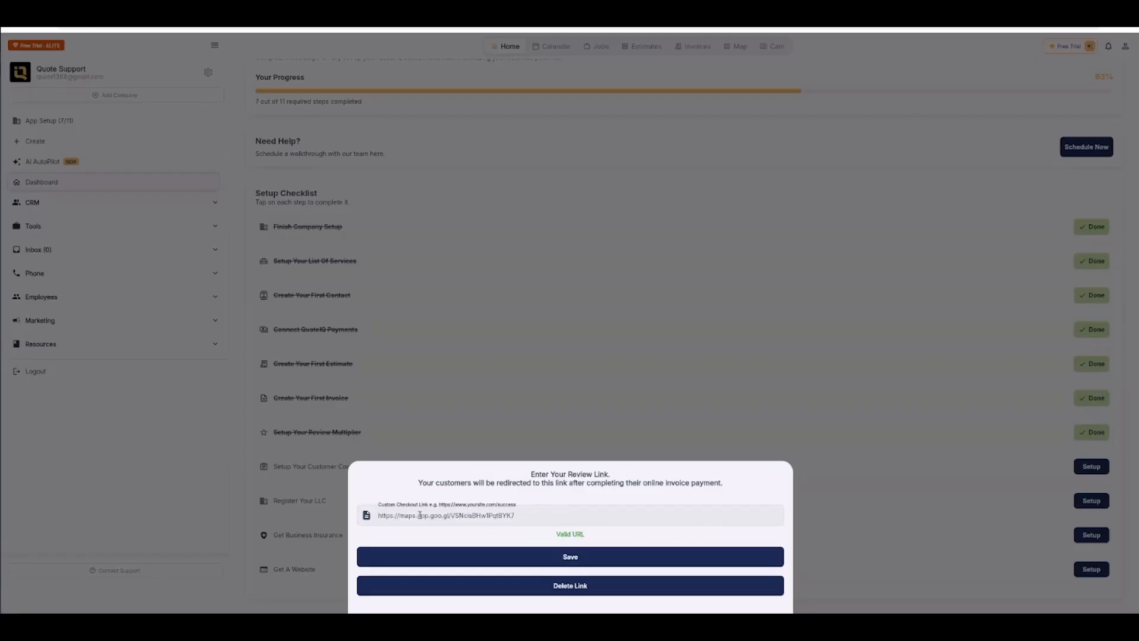
pyautogui.click(484, 552)
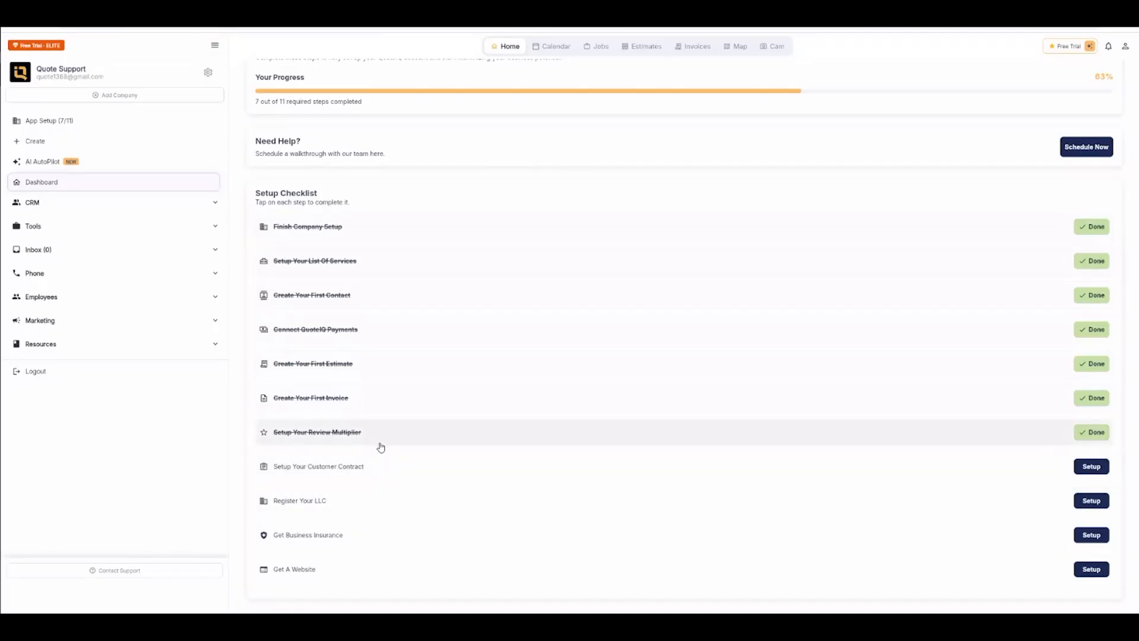
# Step: Open the Customer Contract and Business Insurance setup items from the checklist
pyautogui.click(1091, 466)
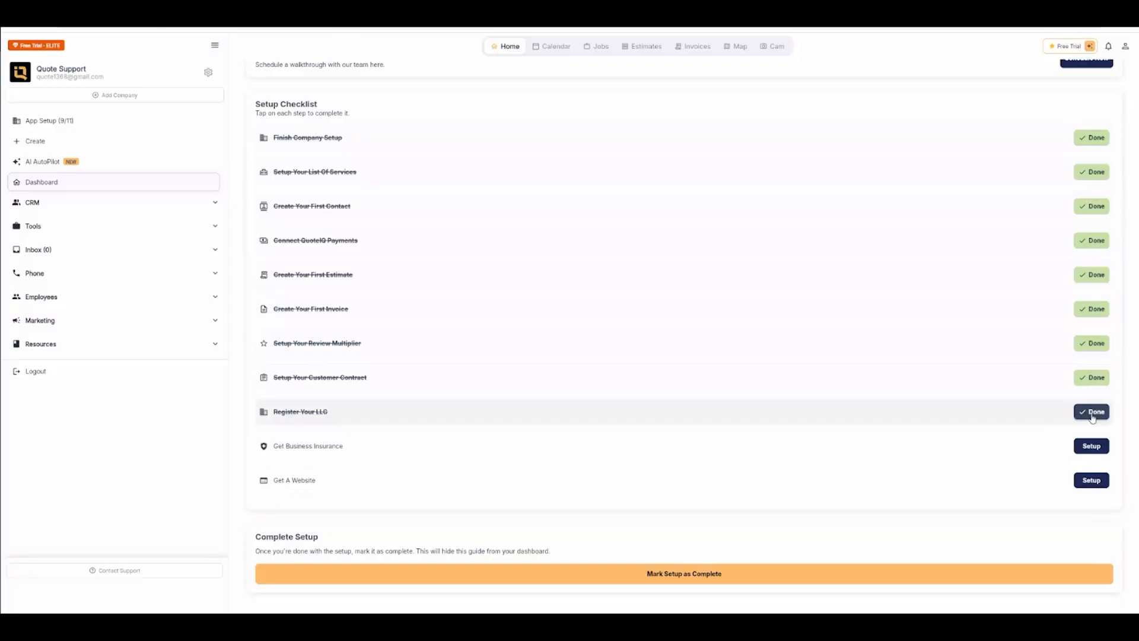
pyautogui.click(1092, 419)
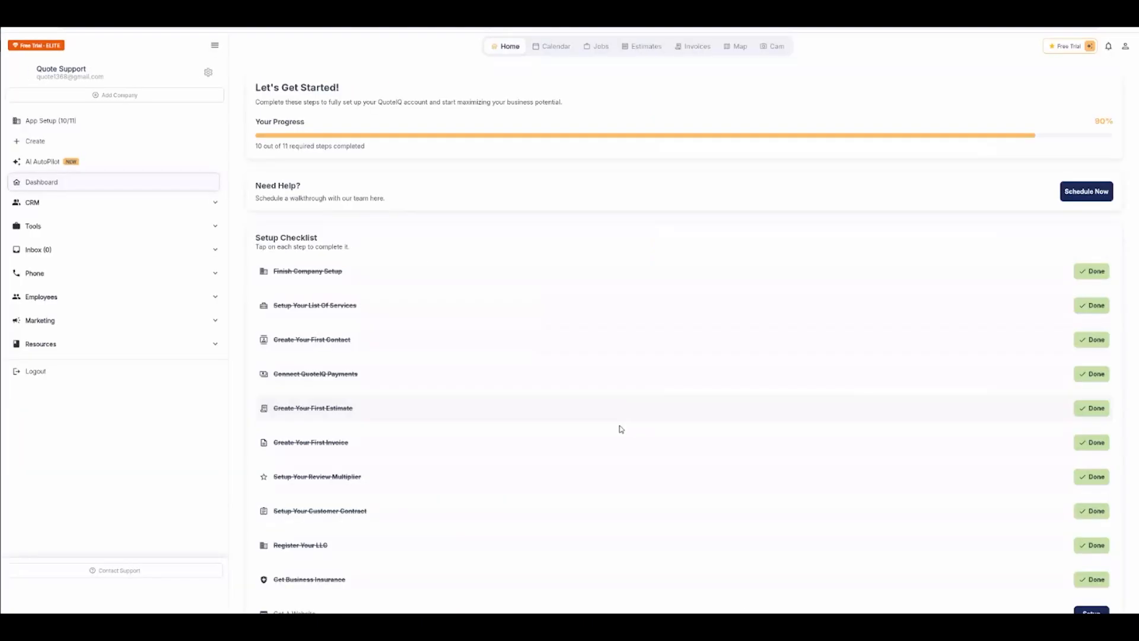
pyautogui.scroll(-2, 410, 421)
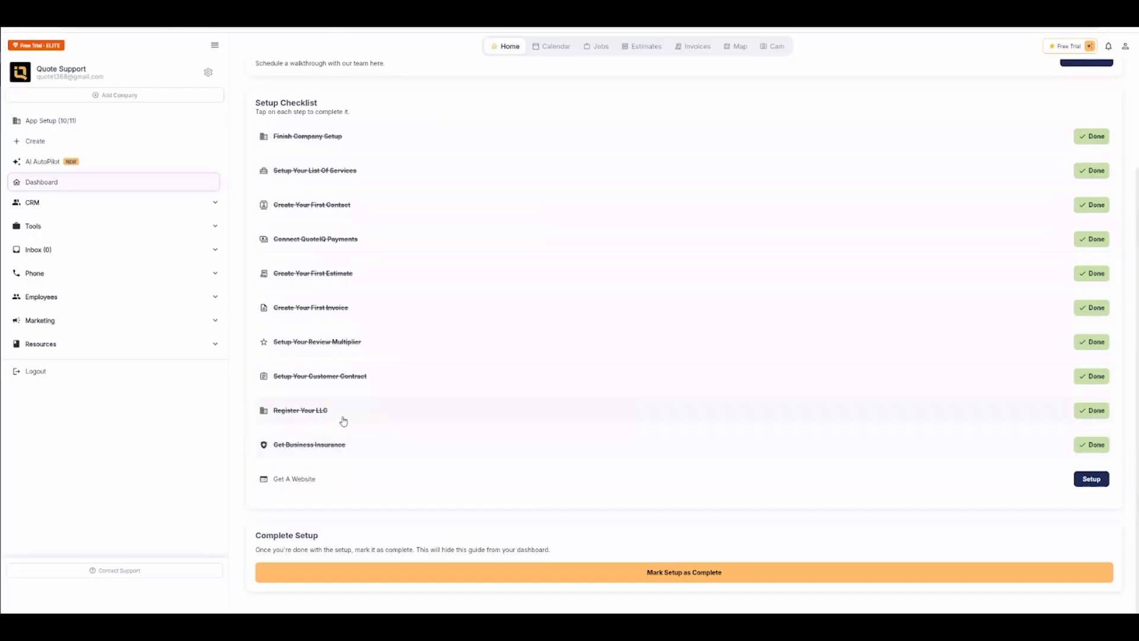
# Step: Open the Get A Website setup item, then return to the dashboard and open Contact Support
pyautogui.click(1092, 479)
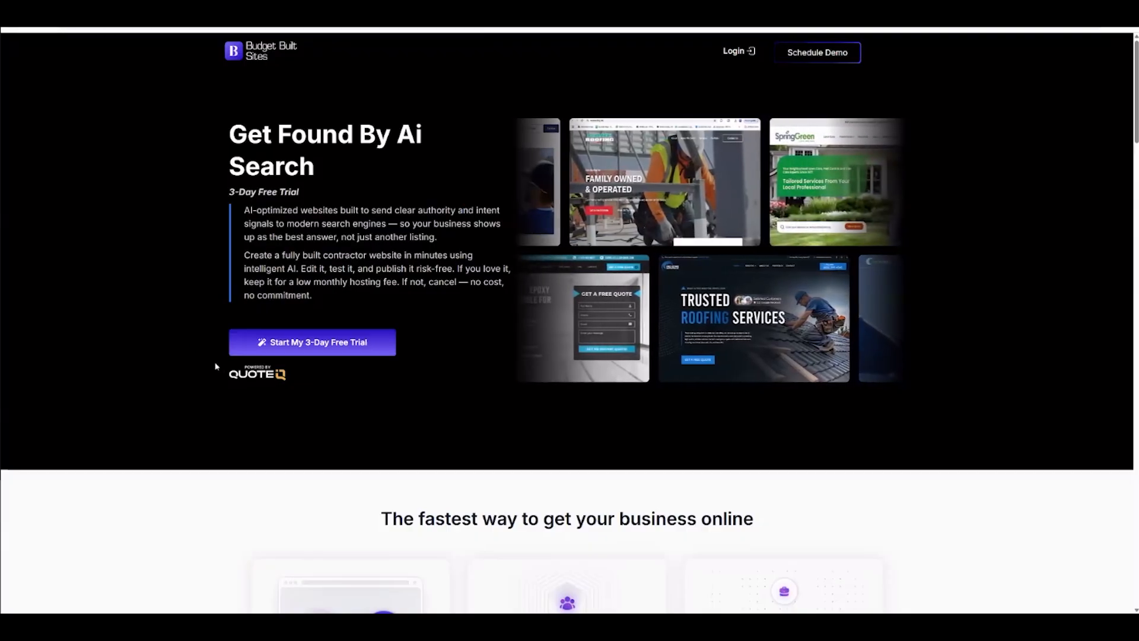
pyautogui.click(5, 32)
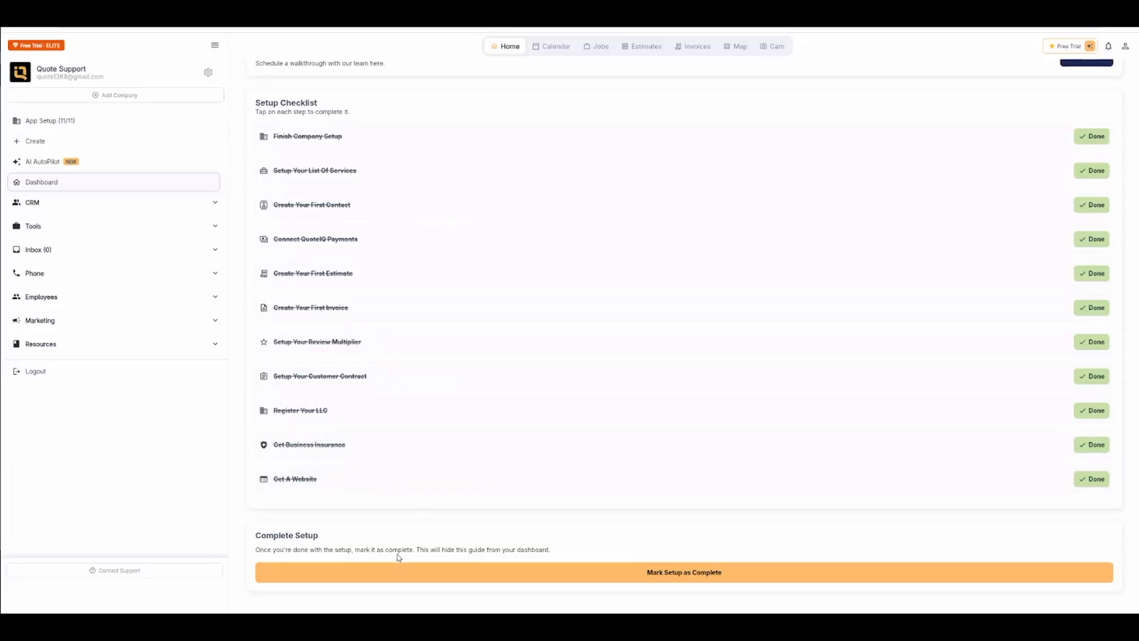
pyautogui.click(95, 572)
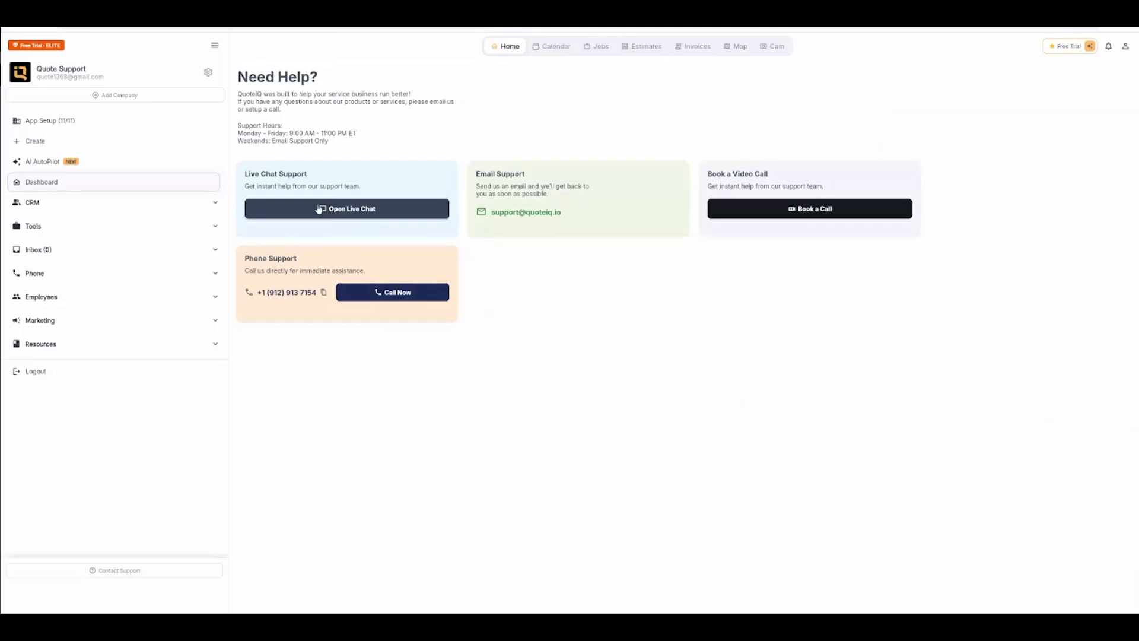